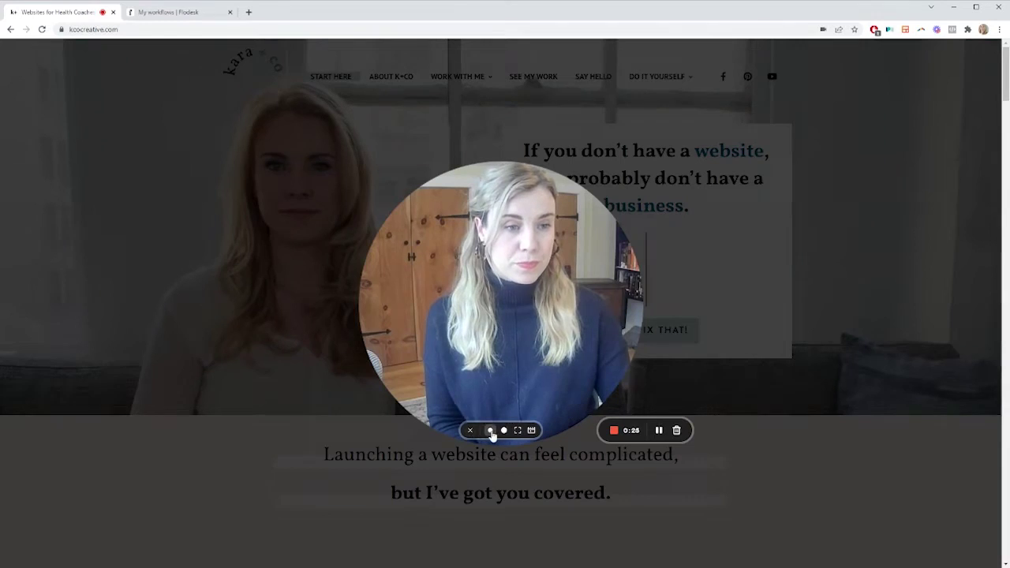
Step: Switch to the 'My workflows | Flodesk' tab in Chrome
click(490, 429)
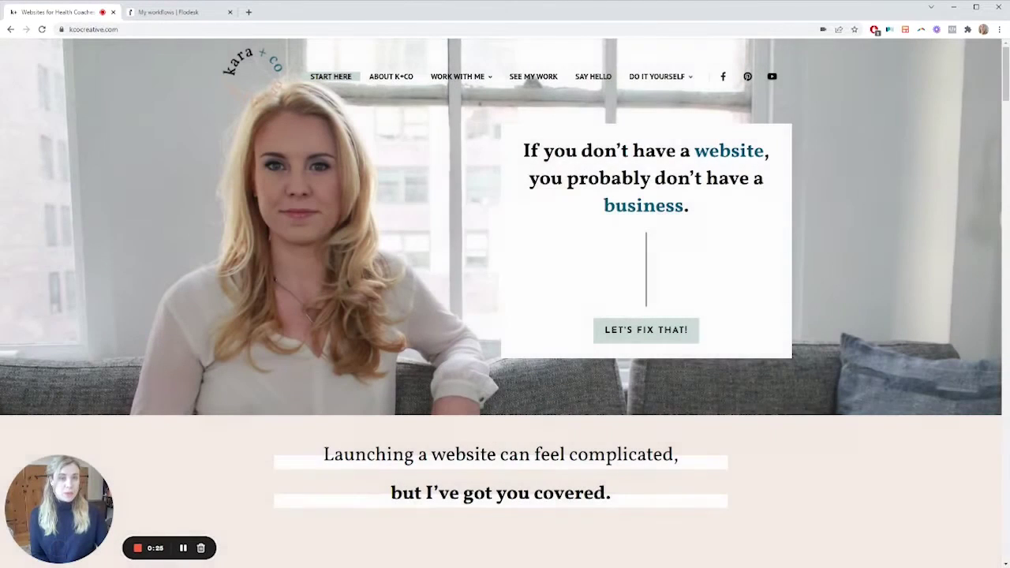
Step: Start a new Flodesk workflow and scroll the templates toward Lead Magnet Delivery
click(159, 13)
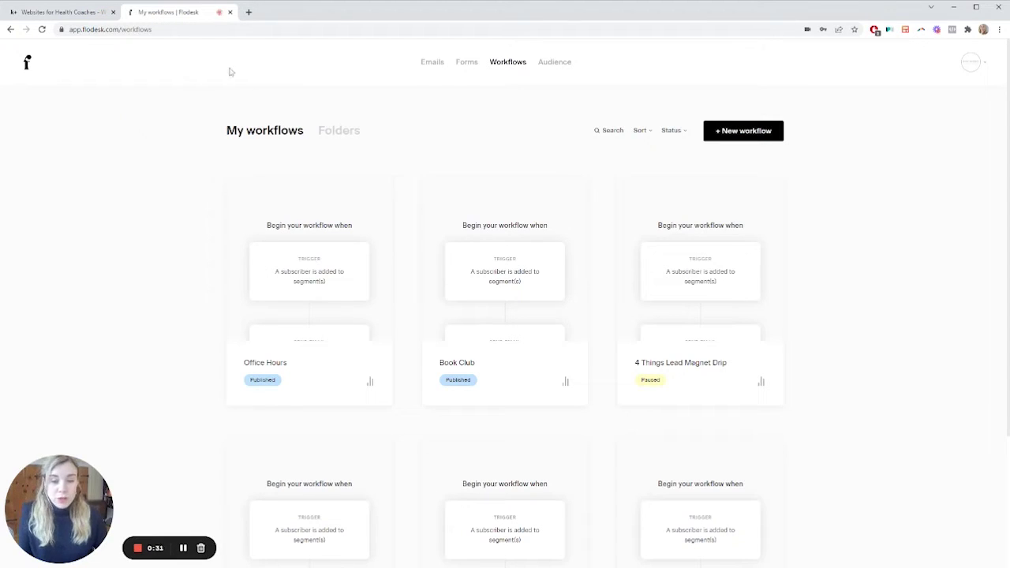
click(753, 134)
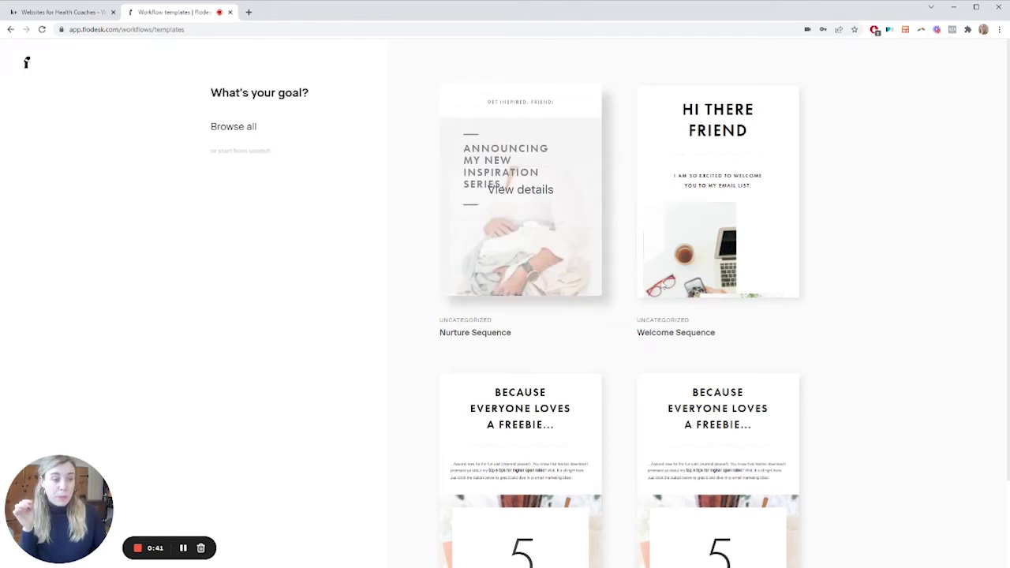
scroll(712, 281, down, 1)
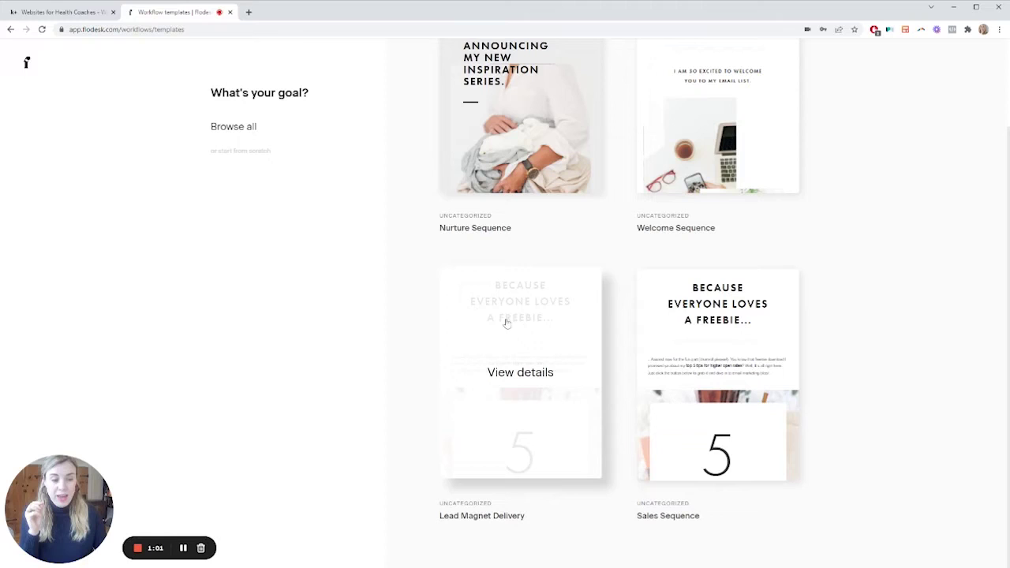
Step: Customize the Lead Magnet Delivery template with a 'subscriber added to Book Club segment' trigger
click(534, 389)
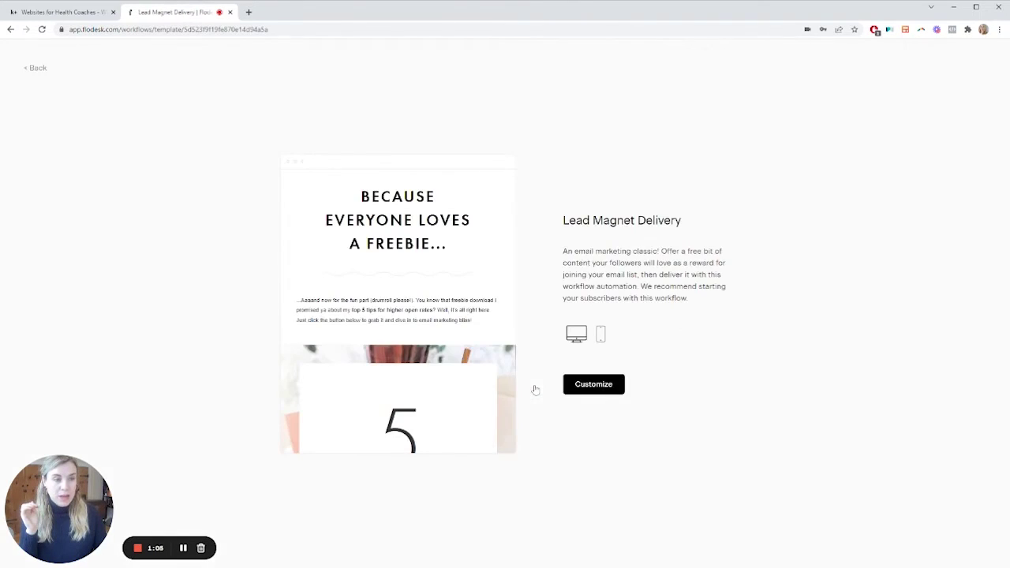
click(604, 387)
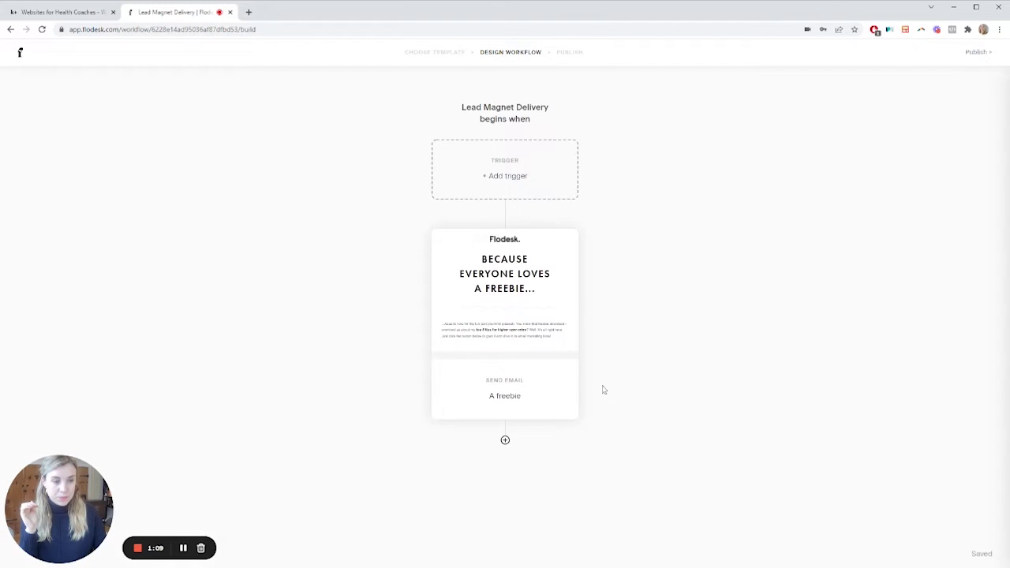
click(527, 178)
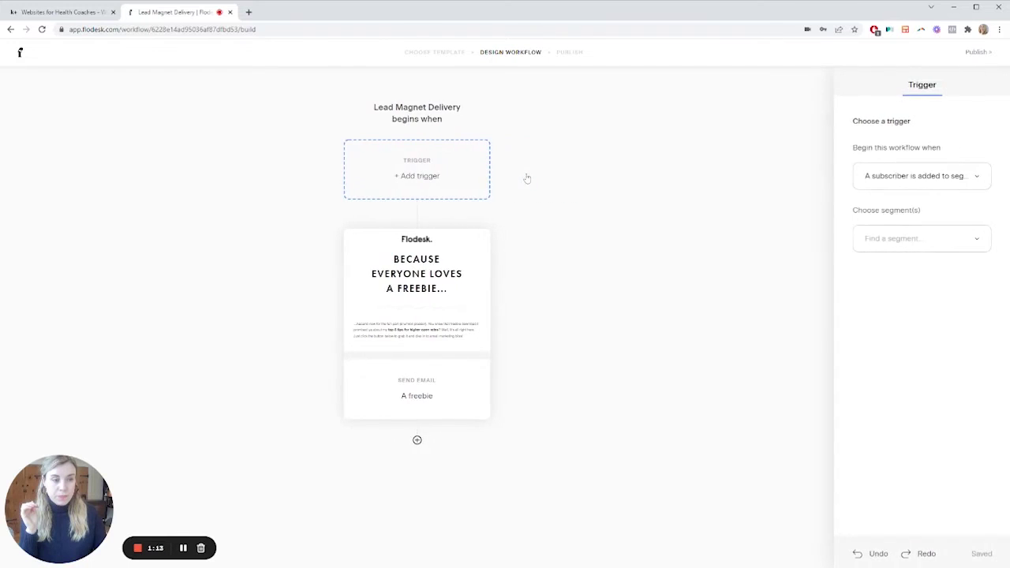
click(865, 176)
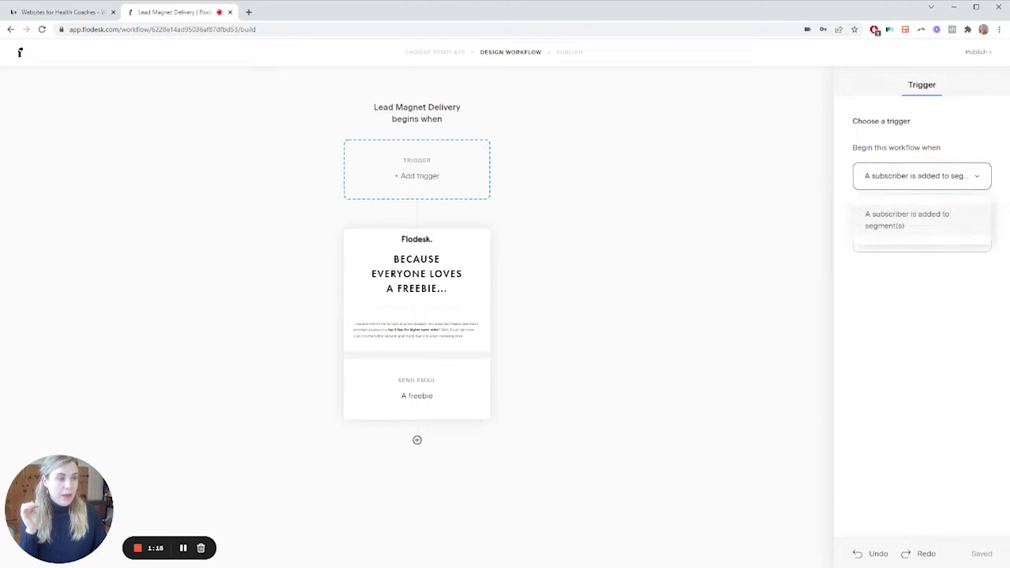
click(844, 279)
click(889, 238)
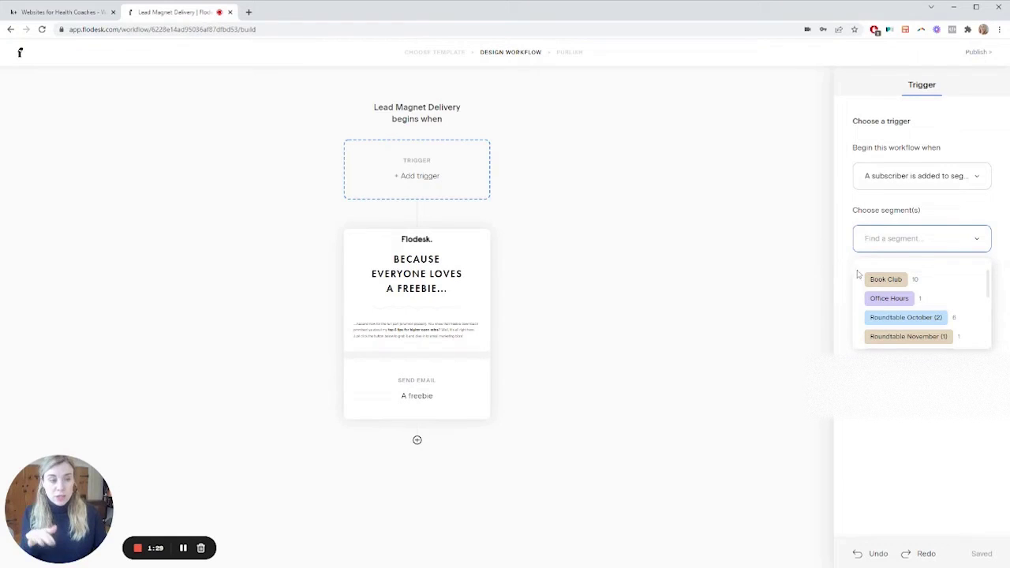
click(890, 280)
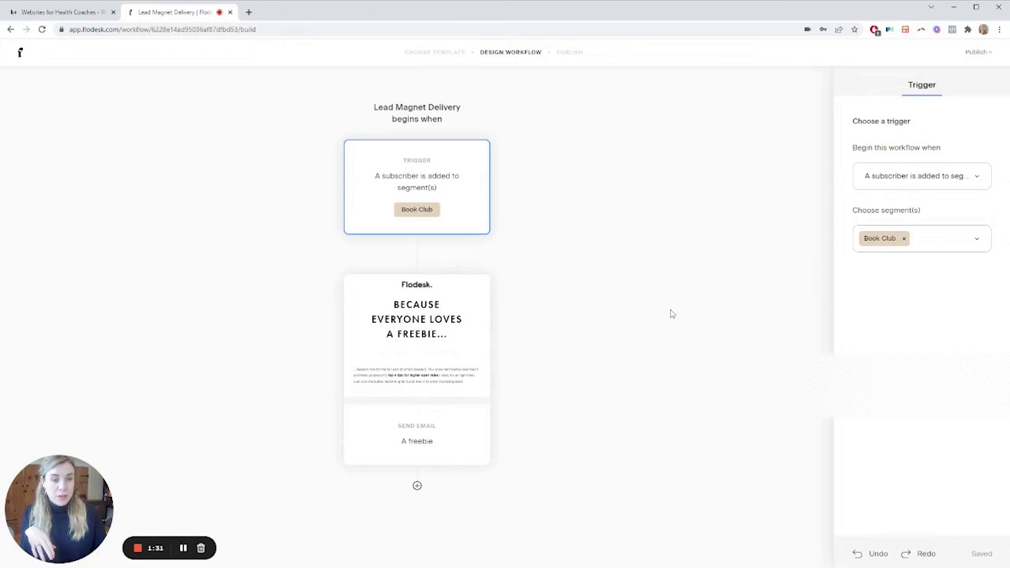
click(431, 336)
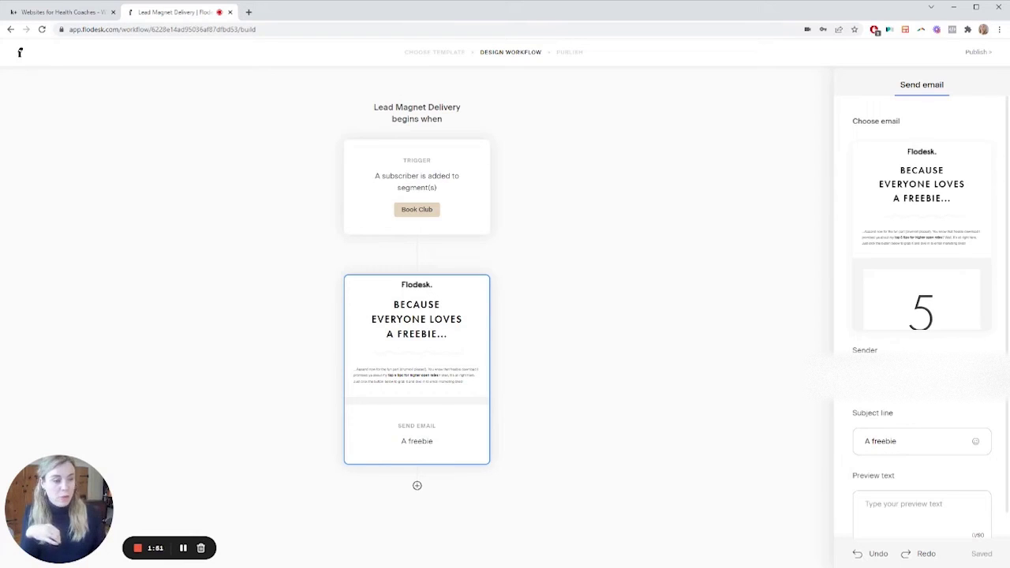
scroll(972, 227, down, 1)
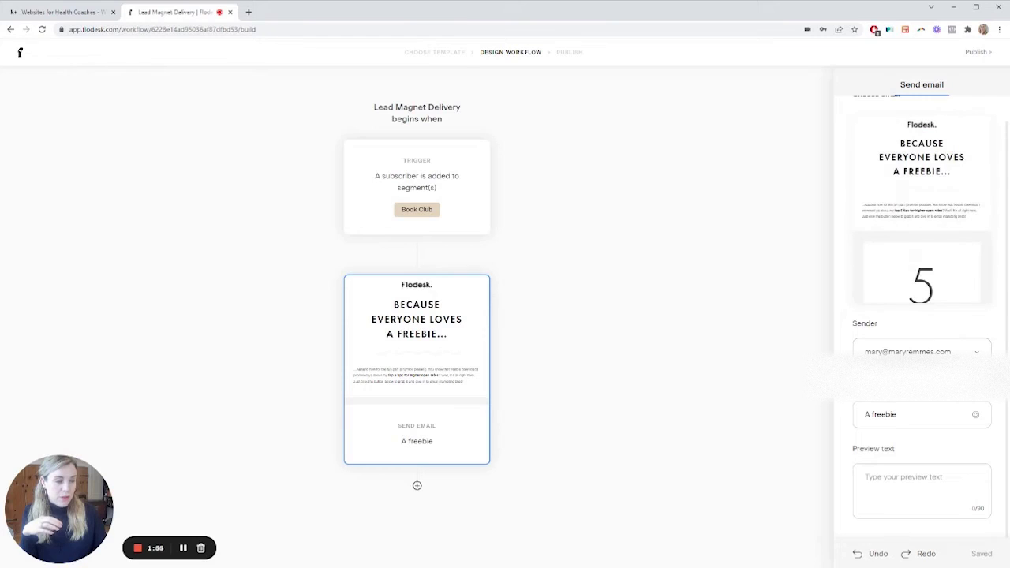
click(915, 414)
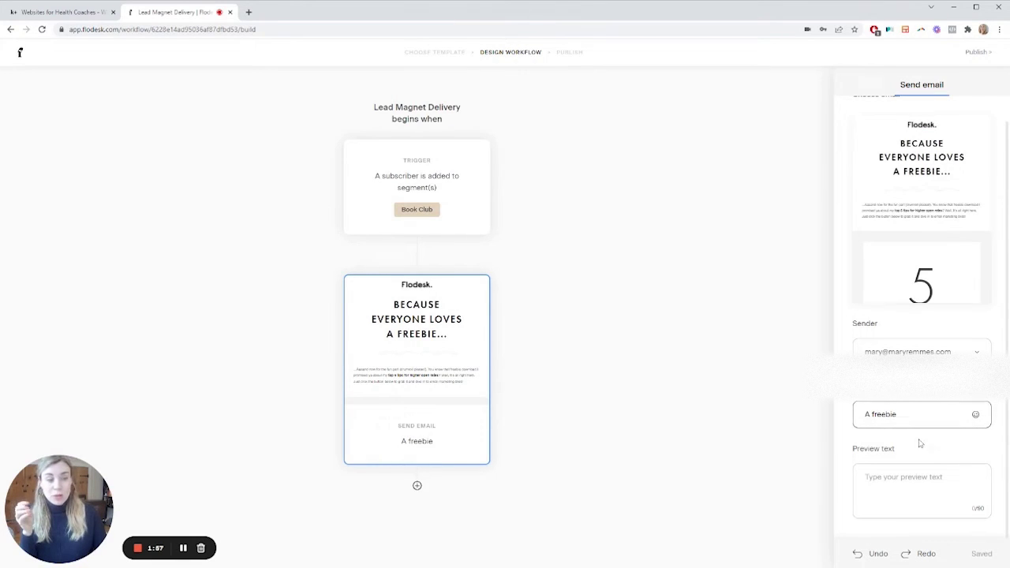
Step: Edit the freebie email with new Layouts, inspecting the heading and 5 tips blocks
click(921, 210)
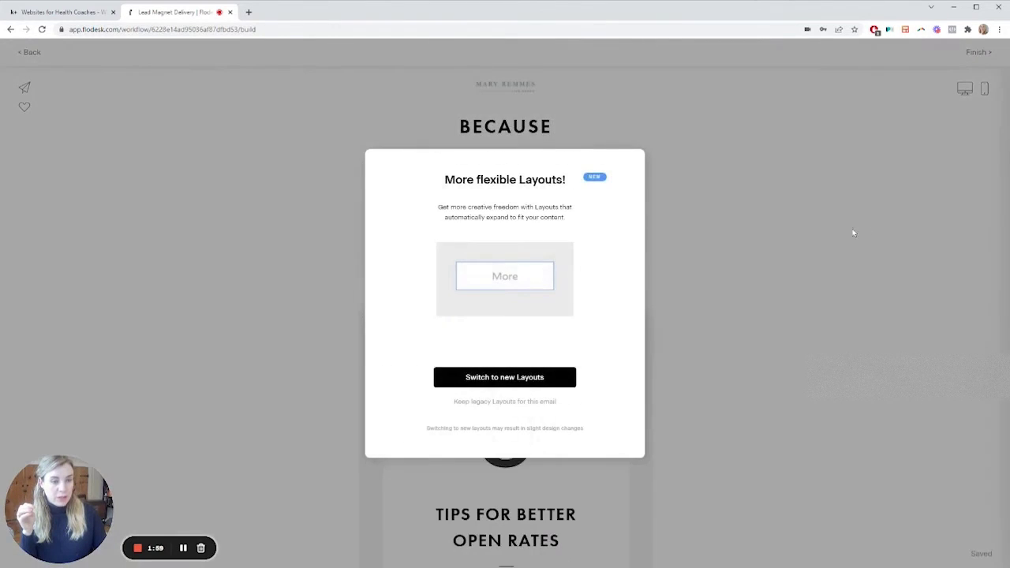
click(505, 382)
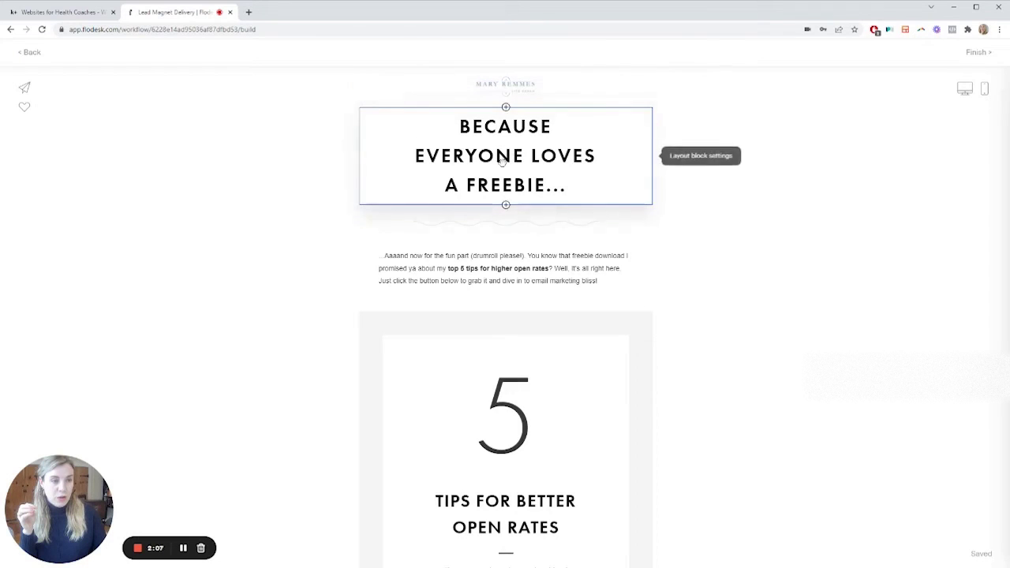
click(623, 146)
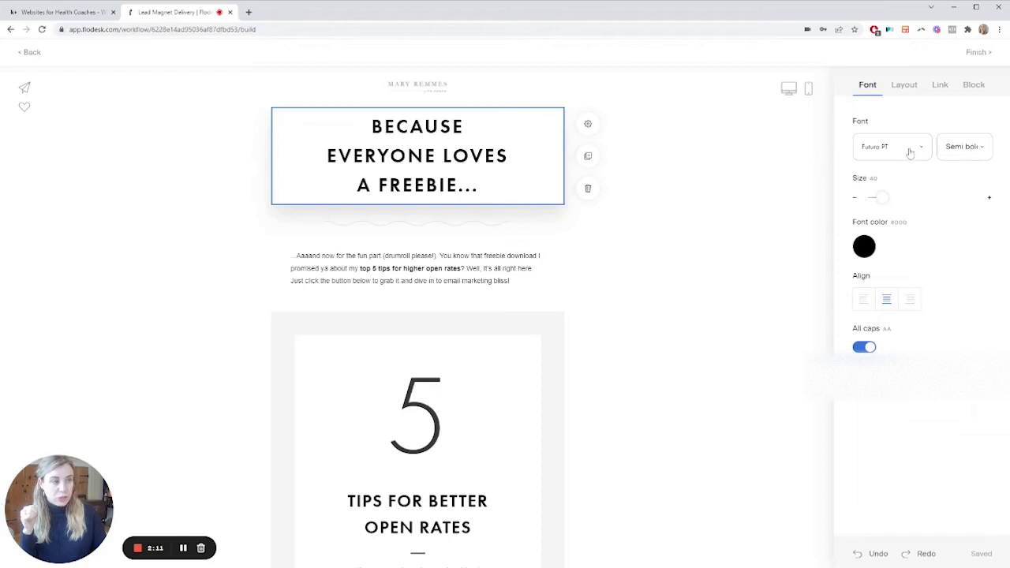
scroll(588, 485, down, 5)
click(524, 168)
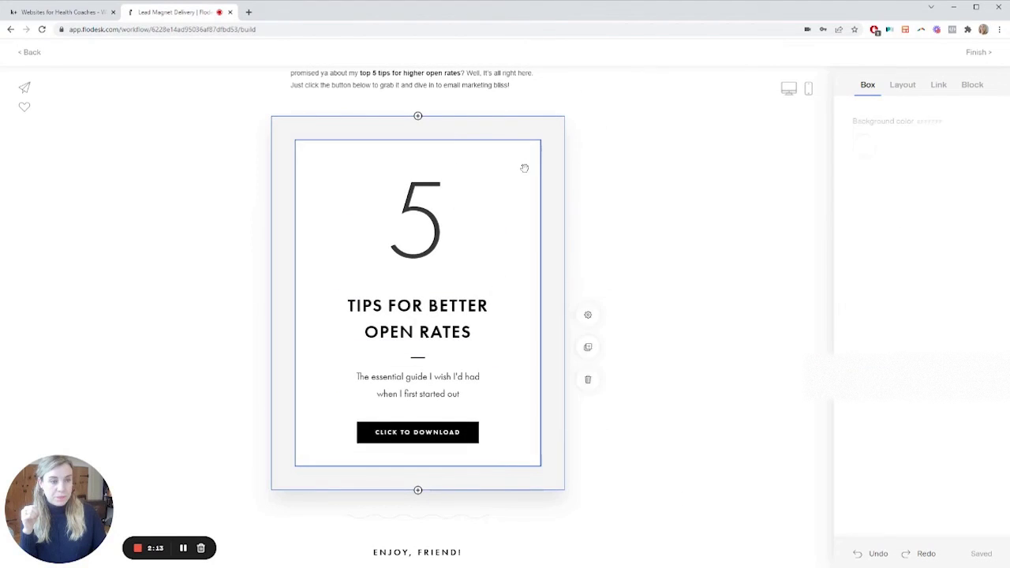
click(515, 131)
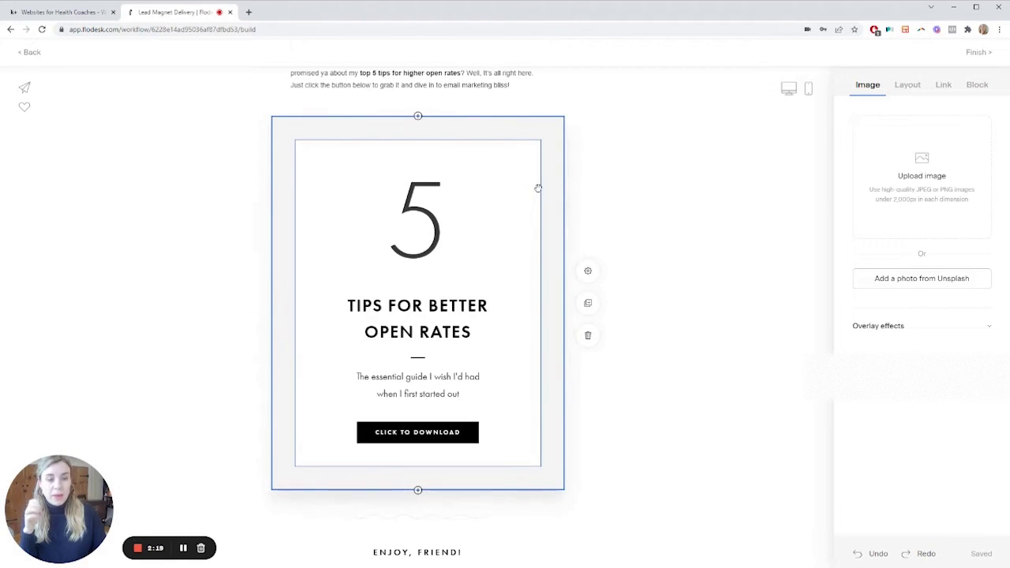
click(419, 228)
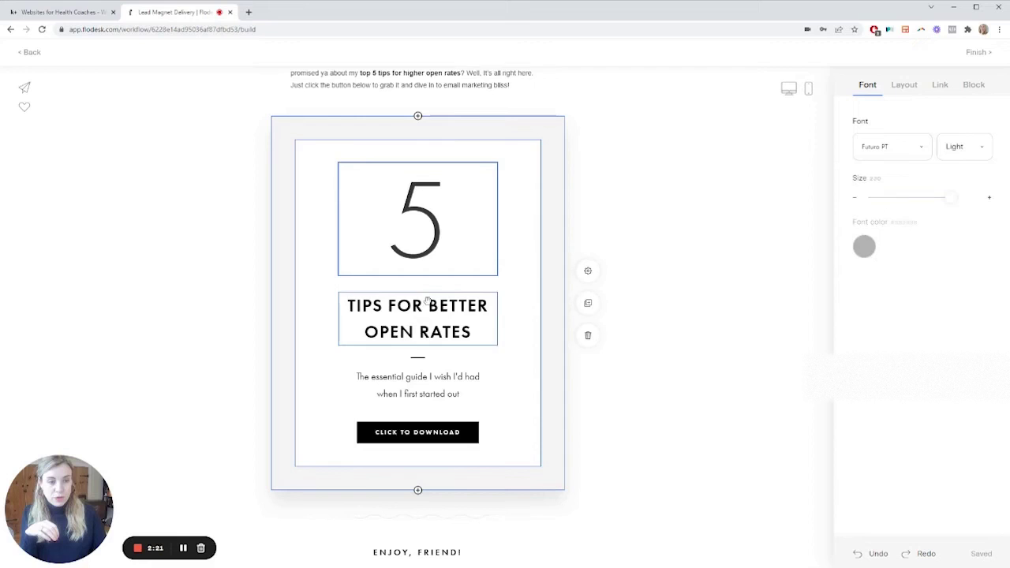
scroll(444, 368, down, 3)
click(457, 196)
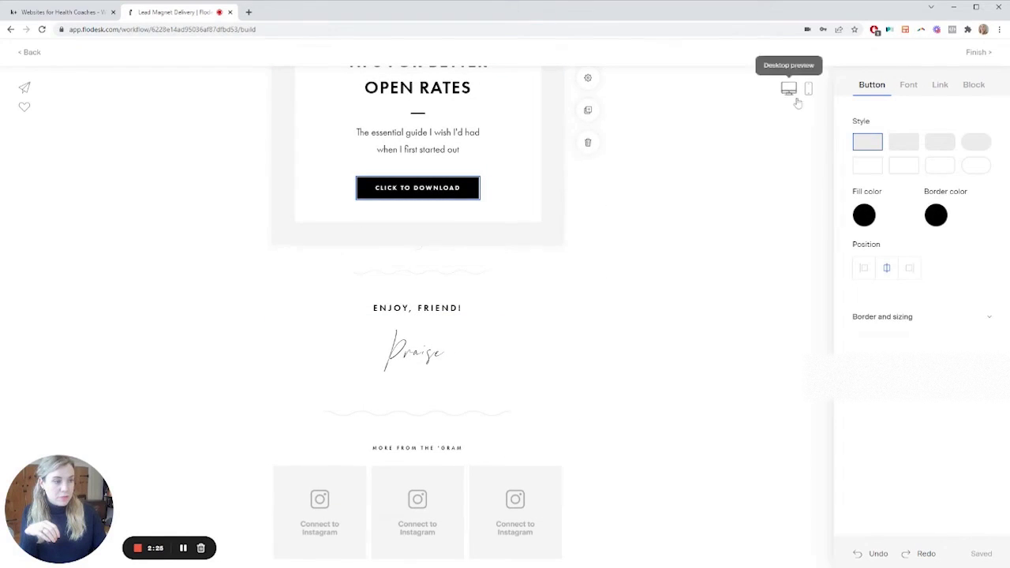
click(939, 87)
click(957, 187)
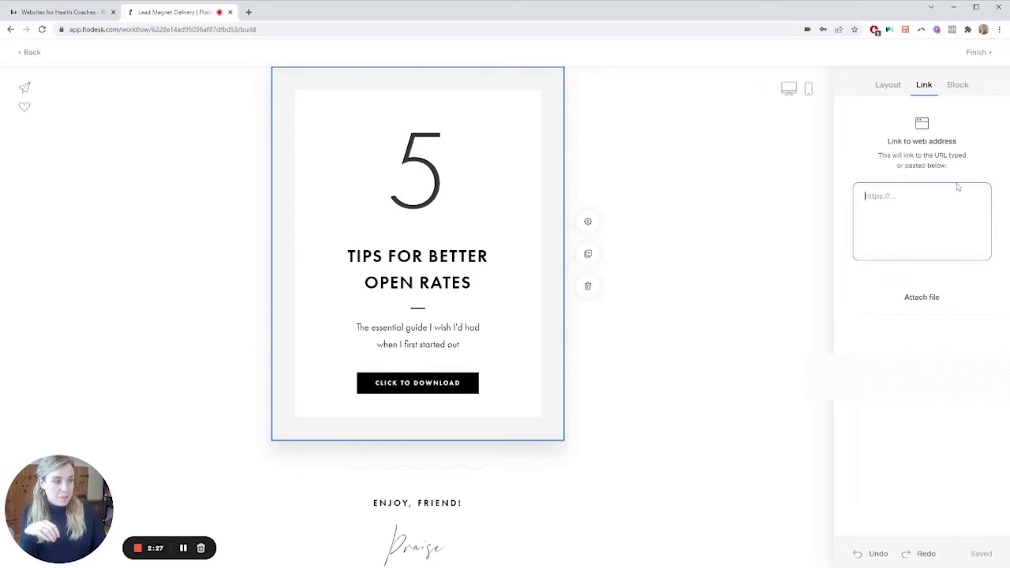
click(929, 306)
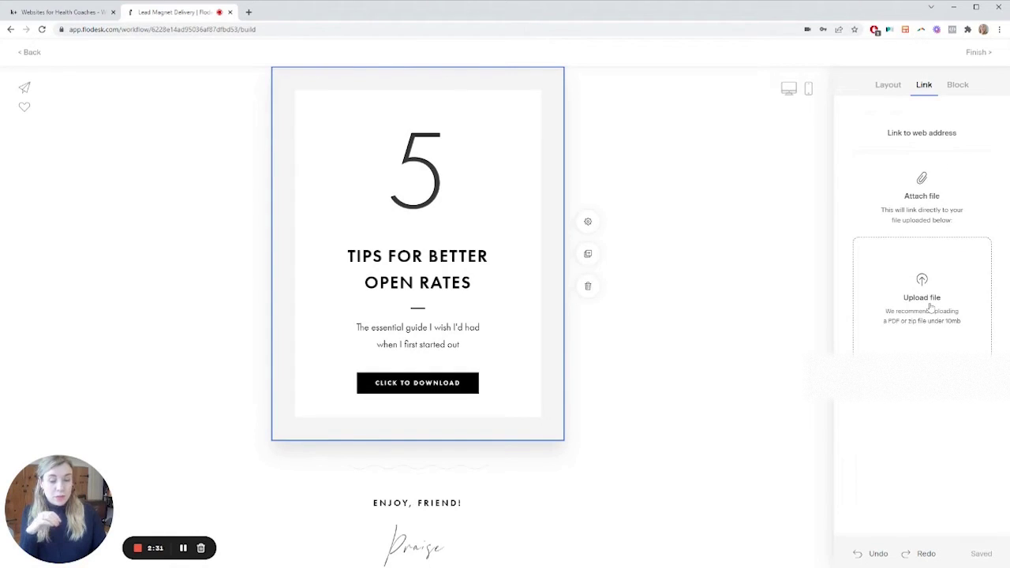
click(687, 262)
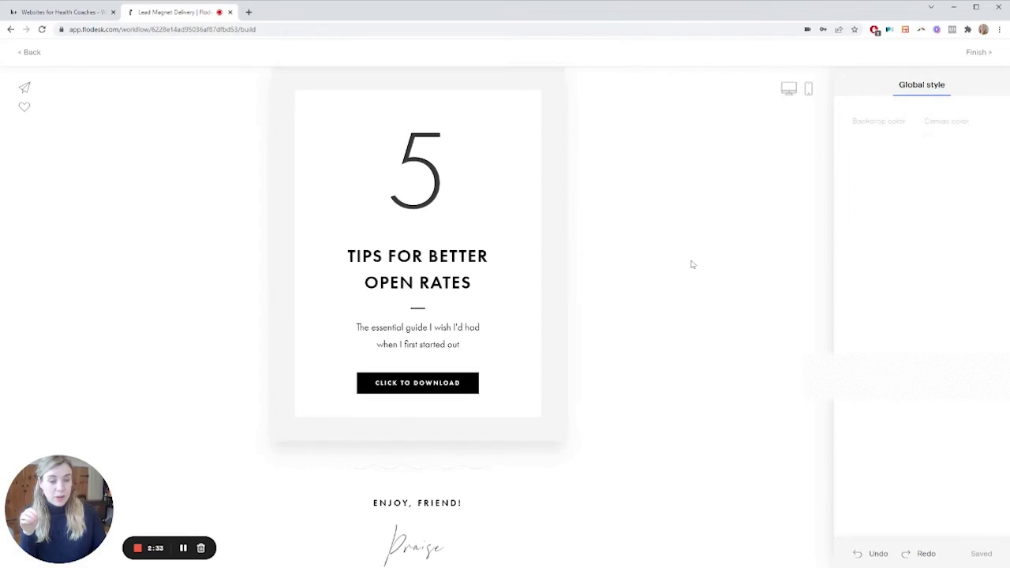
scroll(687, 259, down, 4)
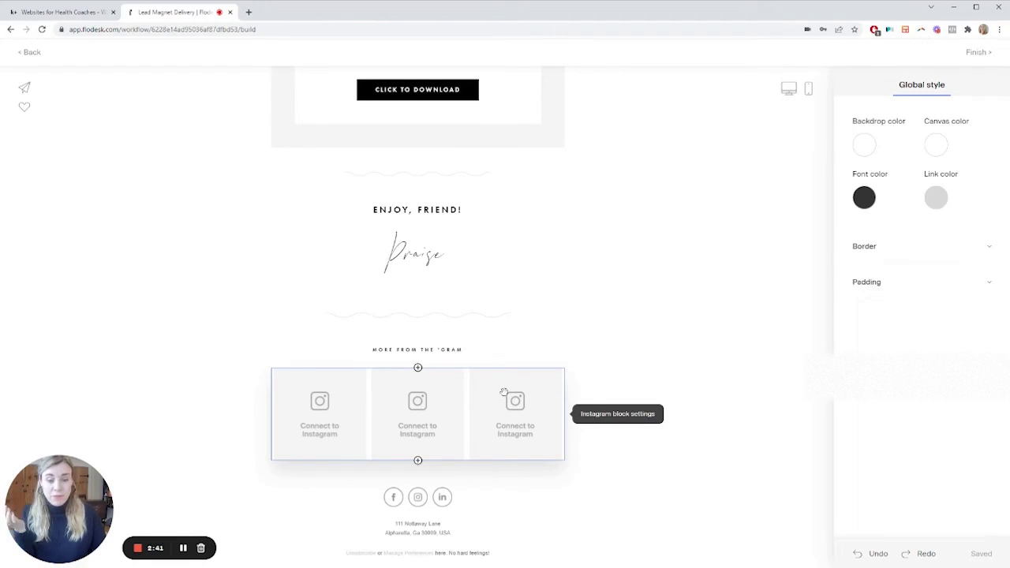
drag(503, 392, 456, 404)
scroll(456, 405, up, 5)
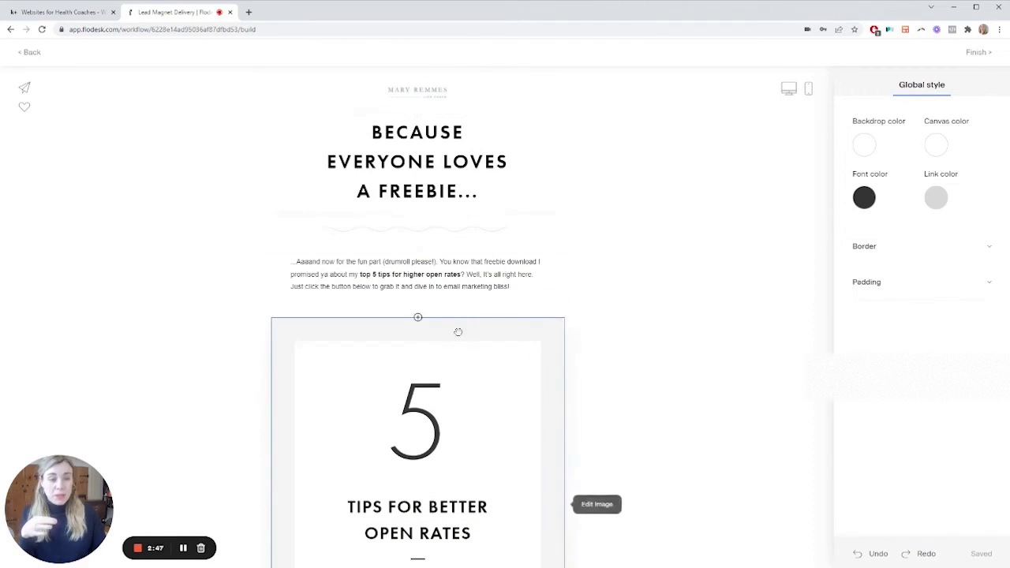
Step: Return to the workflow and add a time delay after the freebie email, clearing its value
click(966, 52)
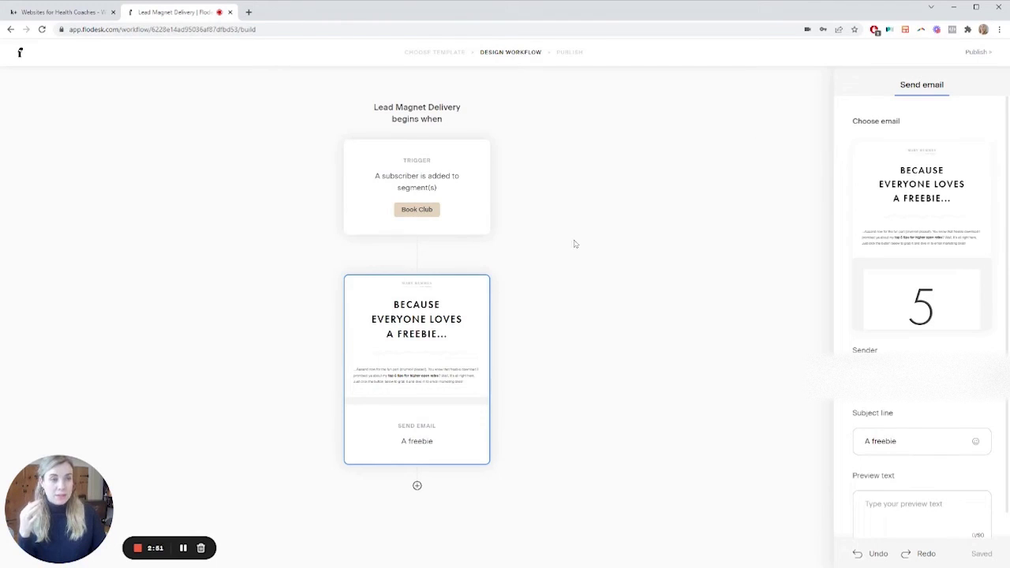
click(417, 486)
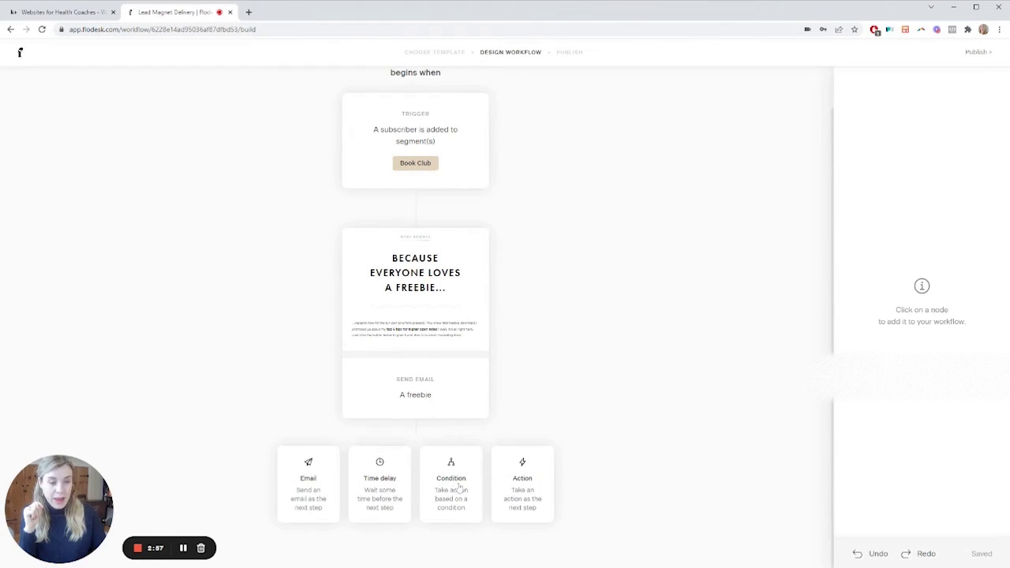
click(393, 509)
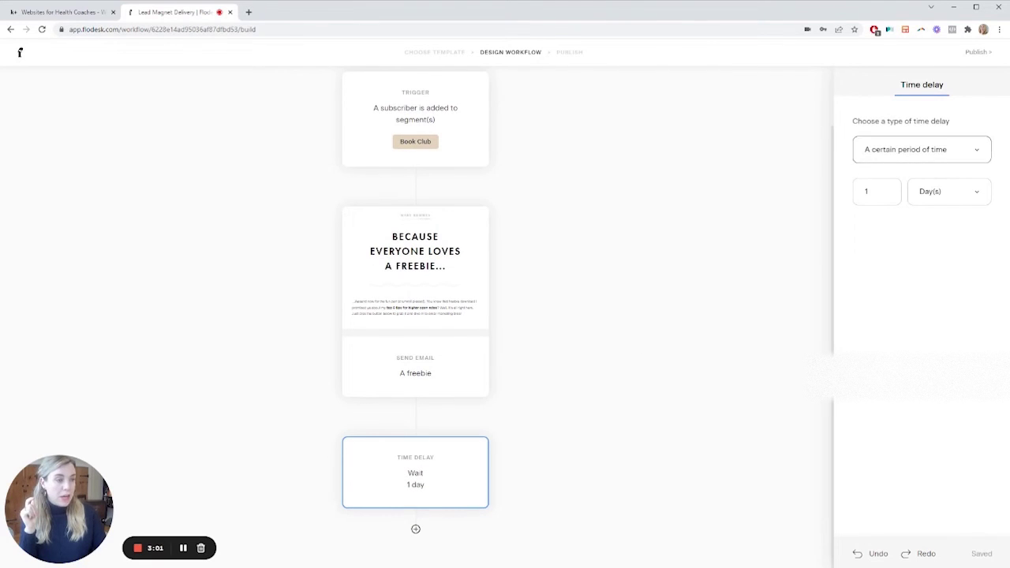
key(BackSpace)
Step: Set the delay to 3 days and add a new email step after it
text(3)
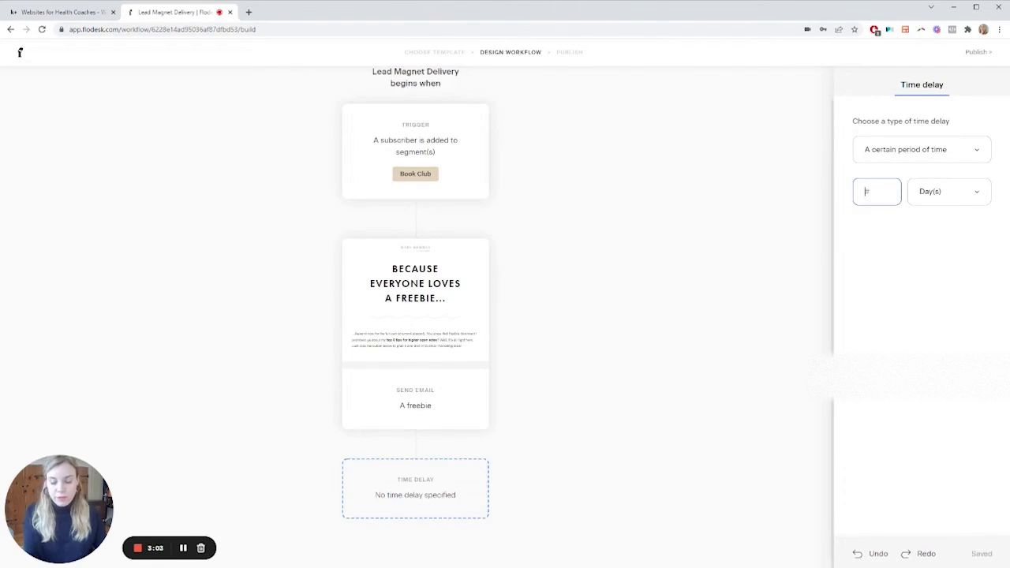
click(415, 529)
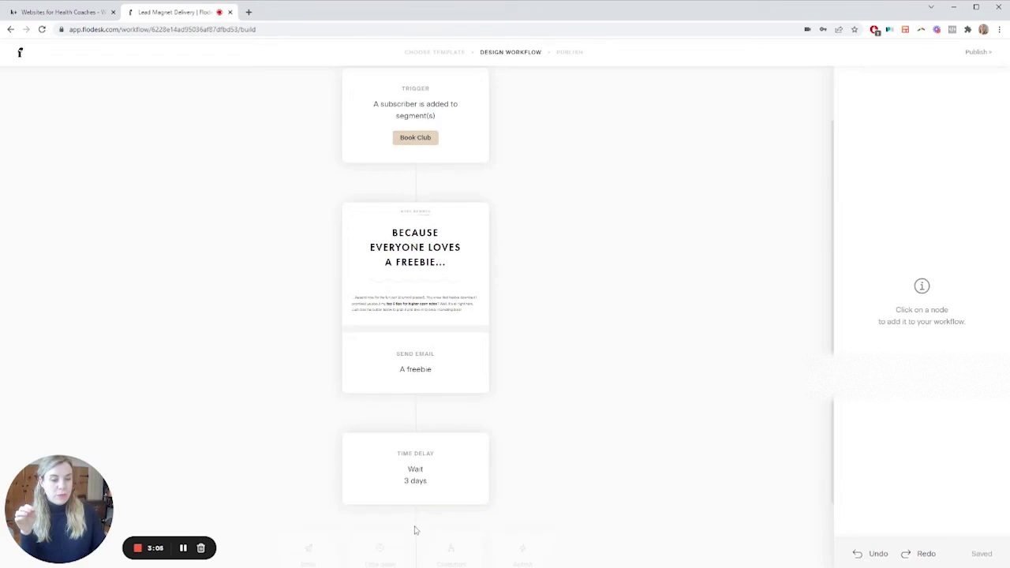
click(322, 491)
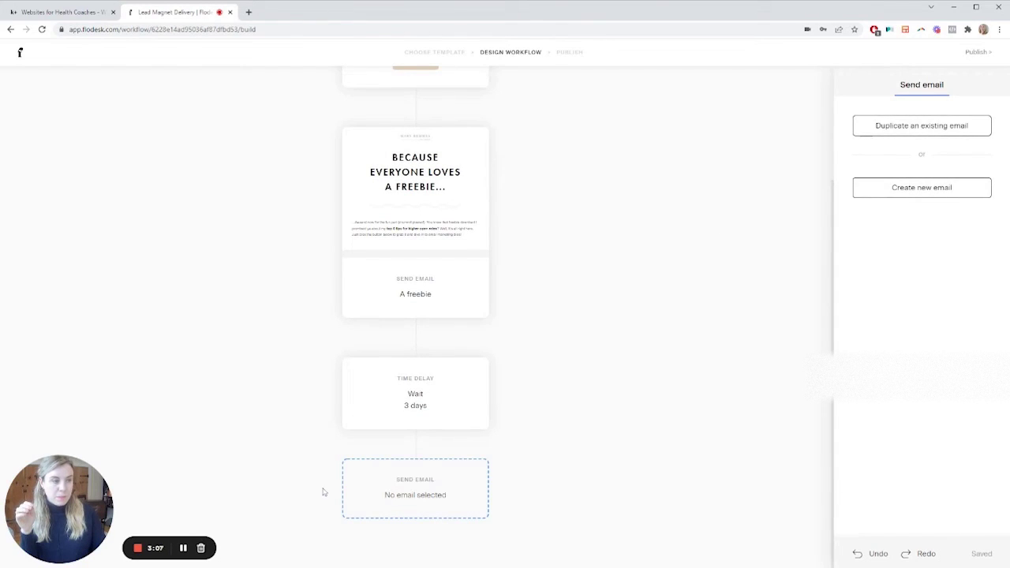
click(907, 191)
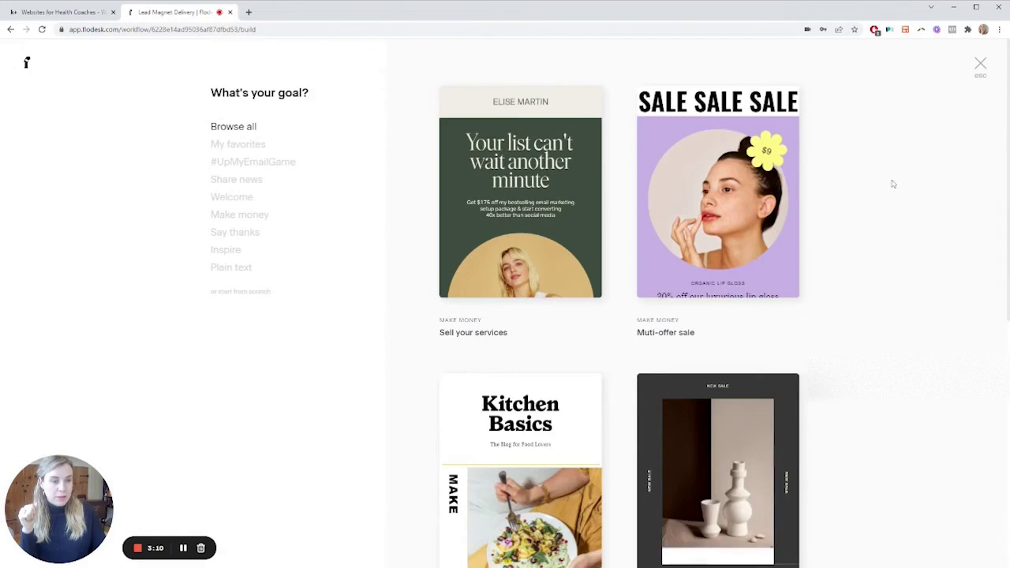
Step: Build the new email from the Sales welcome template and review it
scroll(441, 324, down, 8)
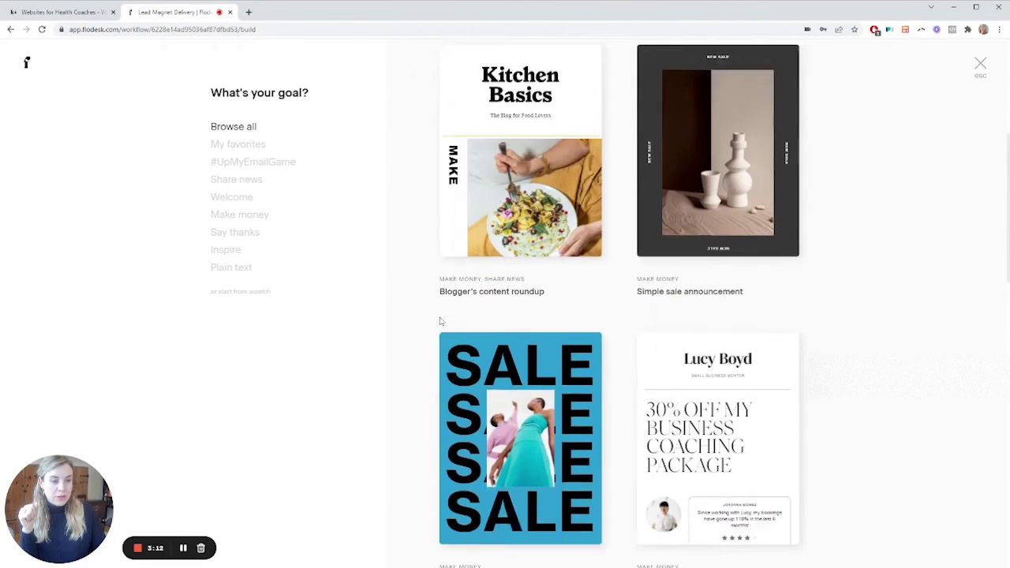
scroll(552, 291, down, 3)
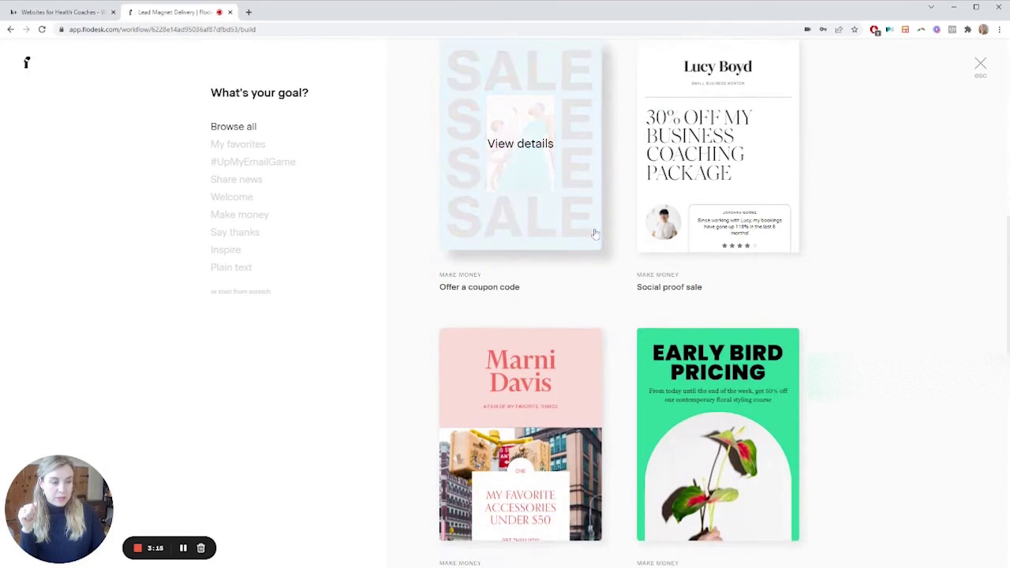
scroll(567, 281, down, 3)
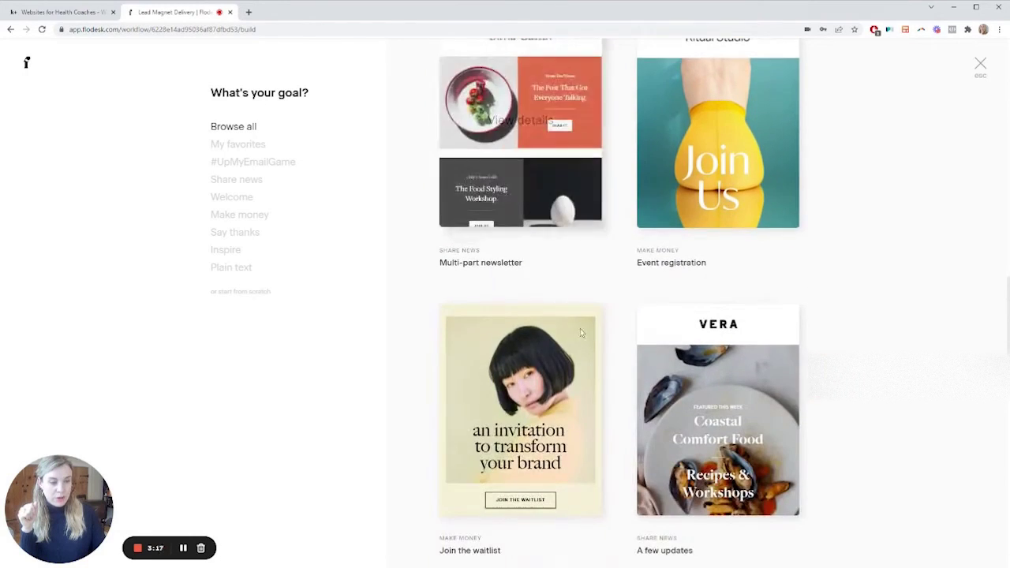
scroll(579, 328, down, 5)
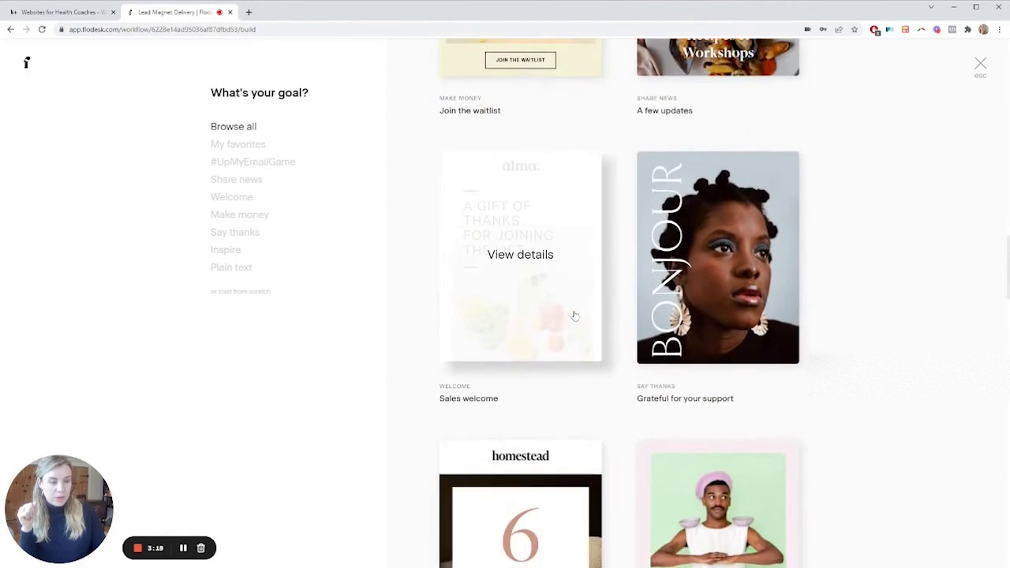
click(574, 316)
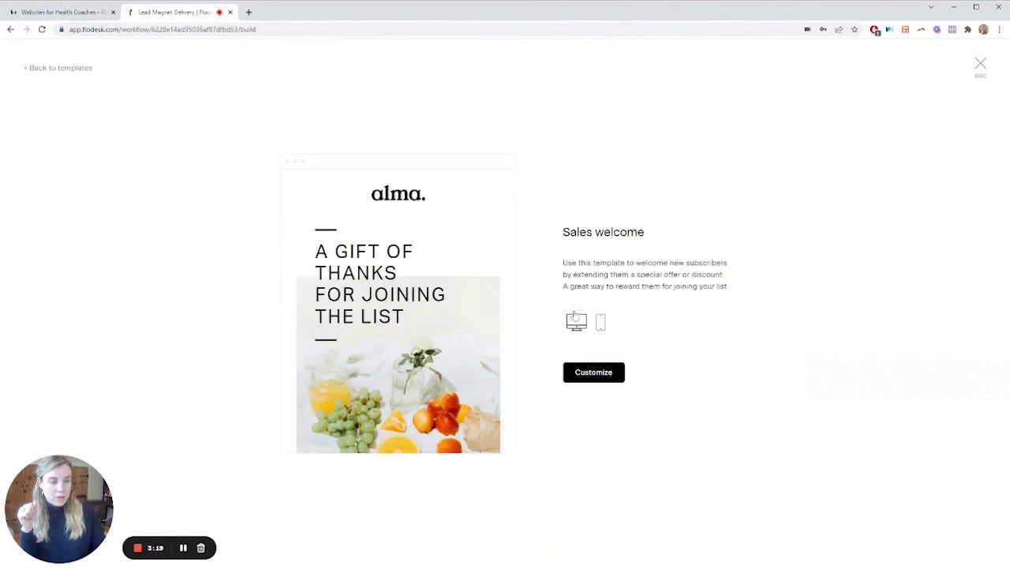
click(583, 374)
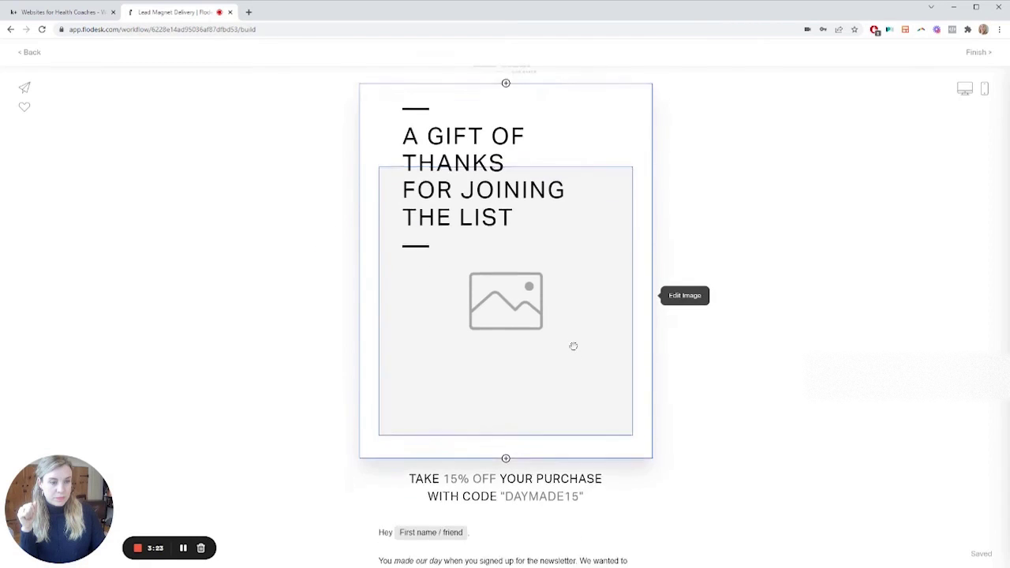
scroll(572, 344, down, 3)
scroll(571, 345, up, 2)
scroll(571, 344, down, 3)
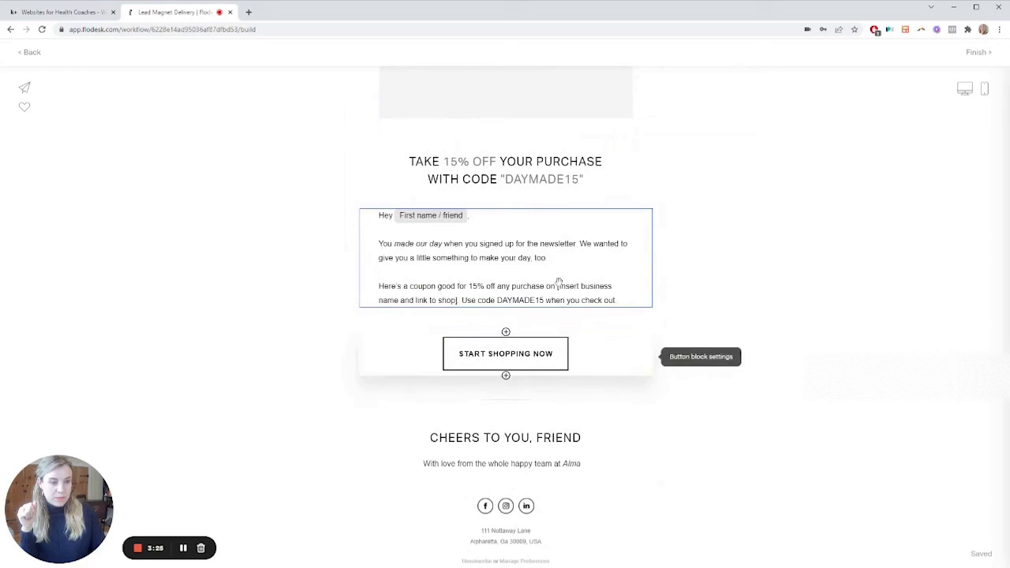
scroll(576, 410, up, 4)
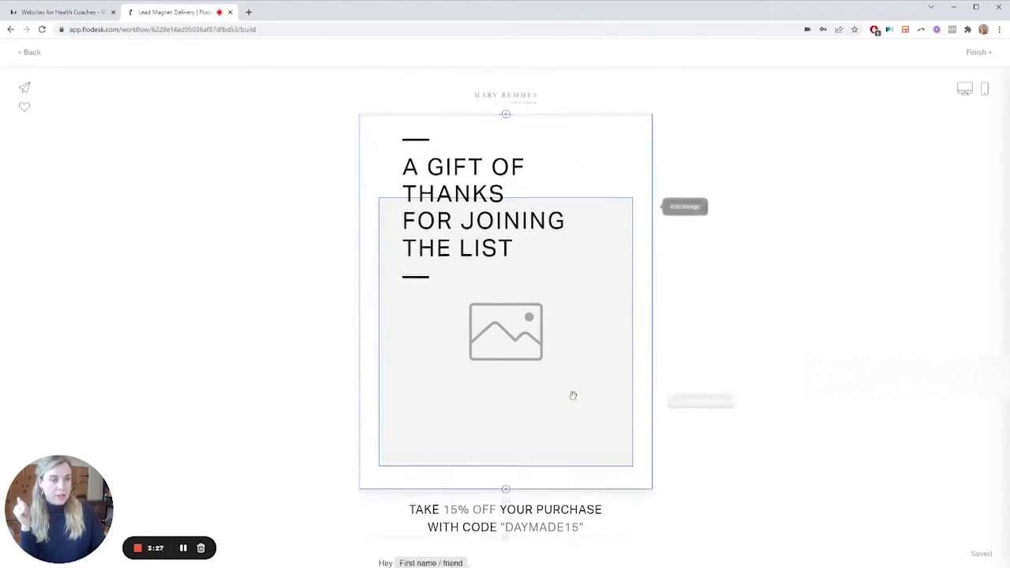
Step: Add a Yes/No condition step below the Sales welcome email and open its conditions list
click(976, 52)
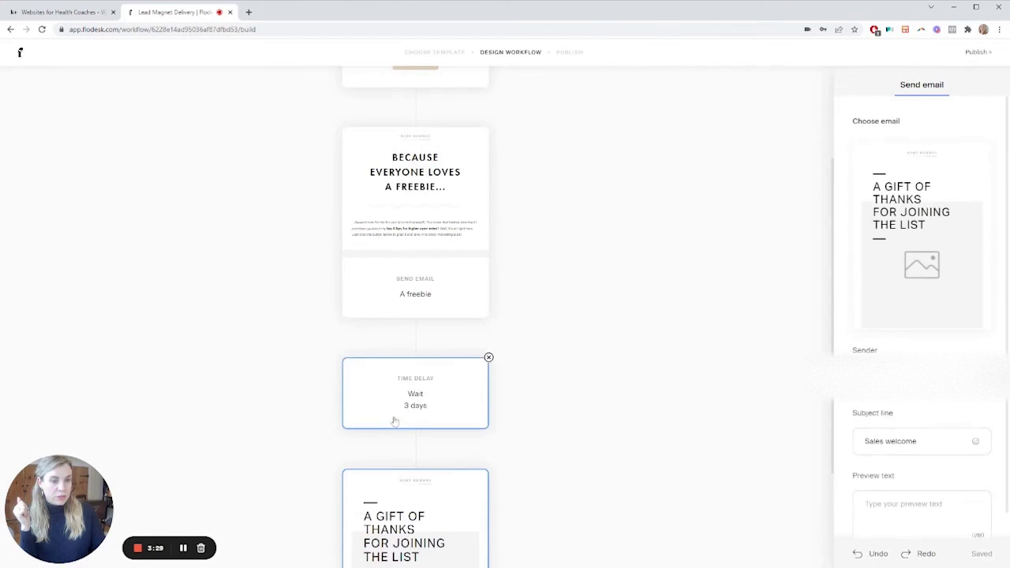
scroll(396, 424, down, 2)
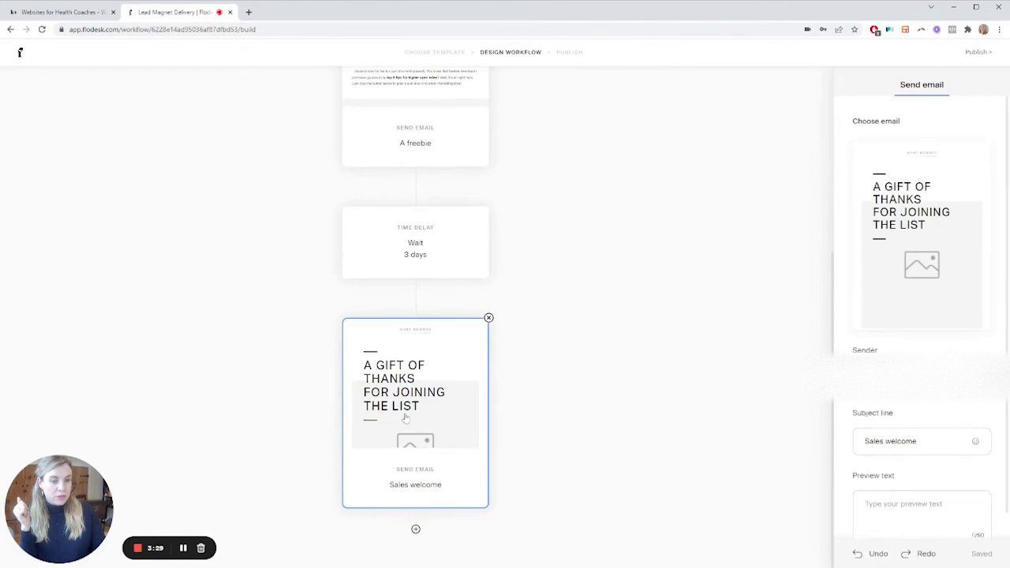
click(416, 528)
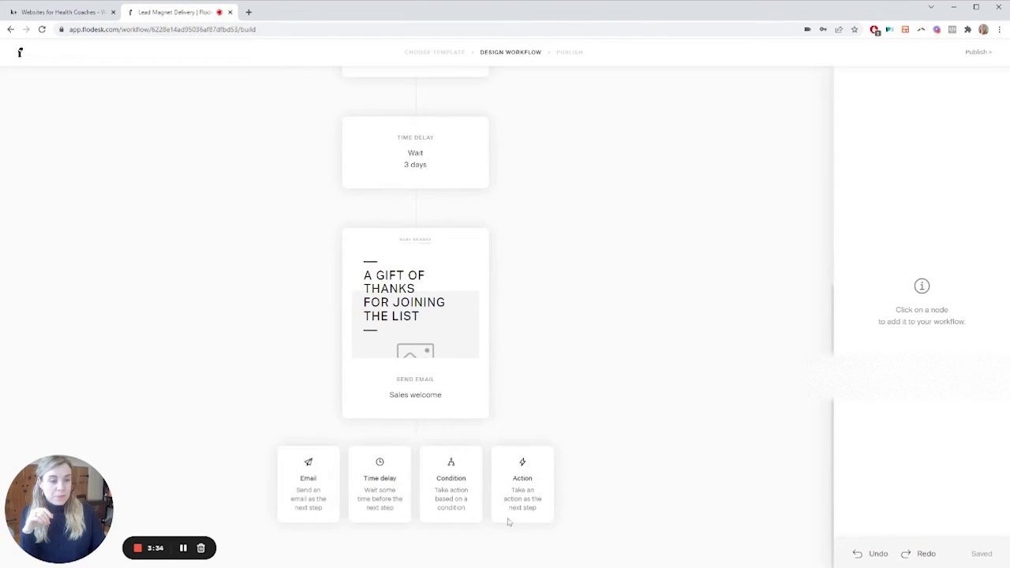
click(464, 507)
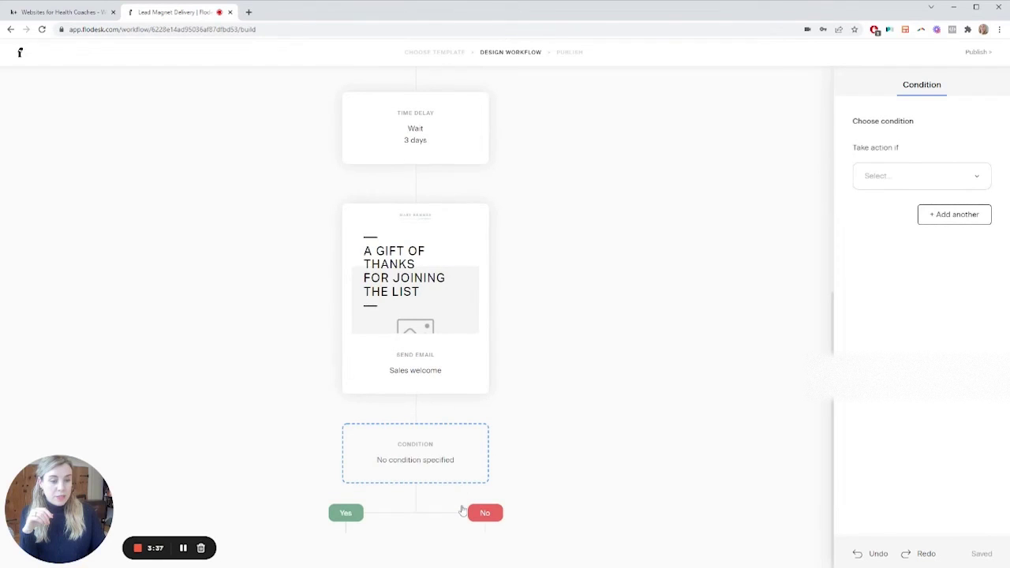
click(872, 172)
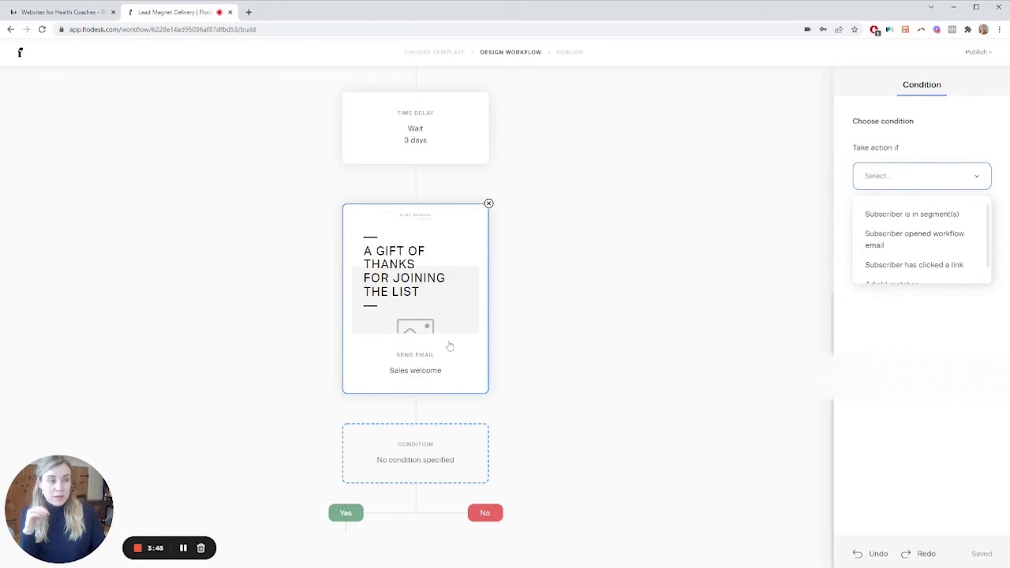
Step: Make the condition check 'Subscriber opened workflow email' for 'A freebie', dismissing both warnings
click(879, 243)
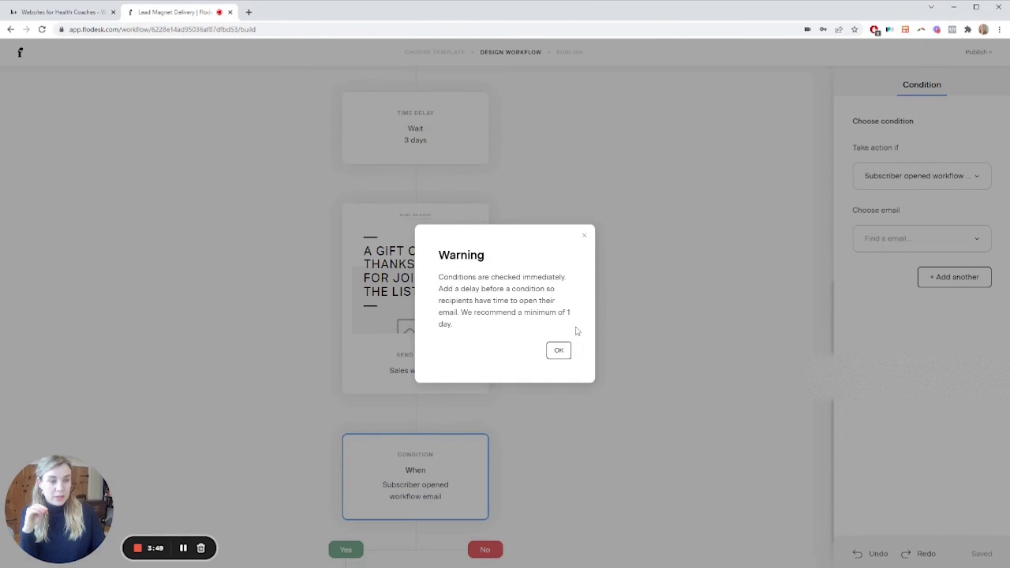
click(584, 235)
click(865, 243)
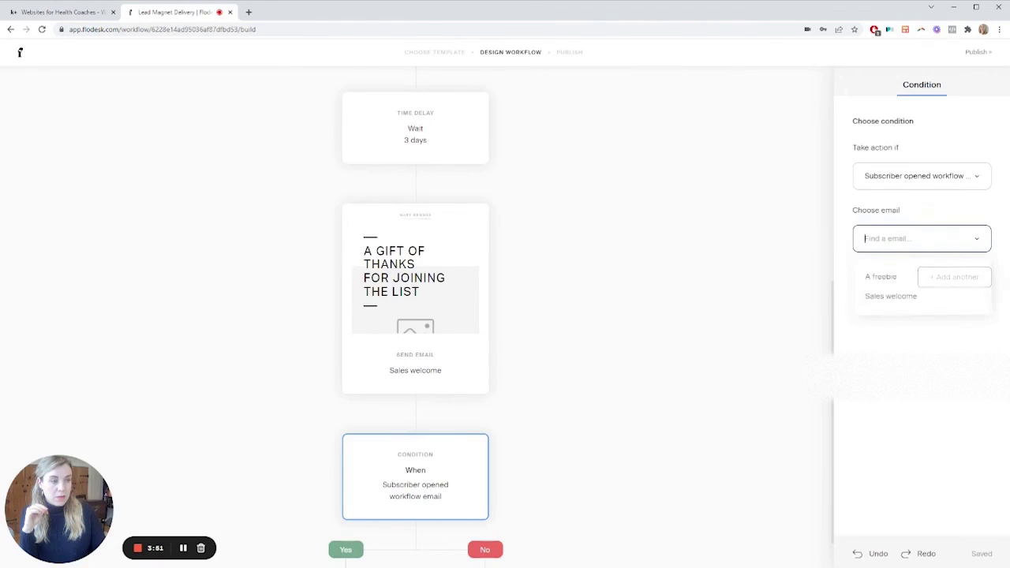
click(873, 282)
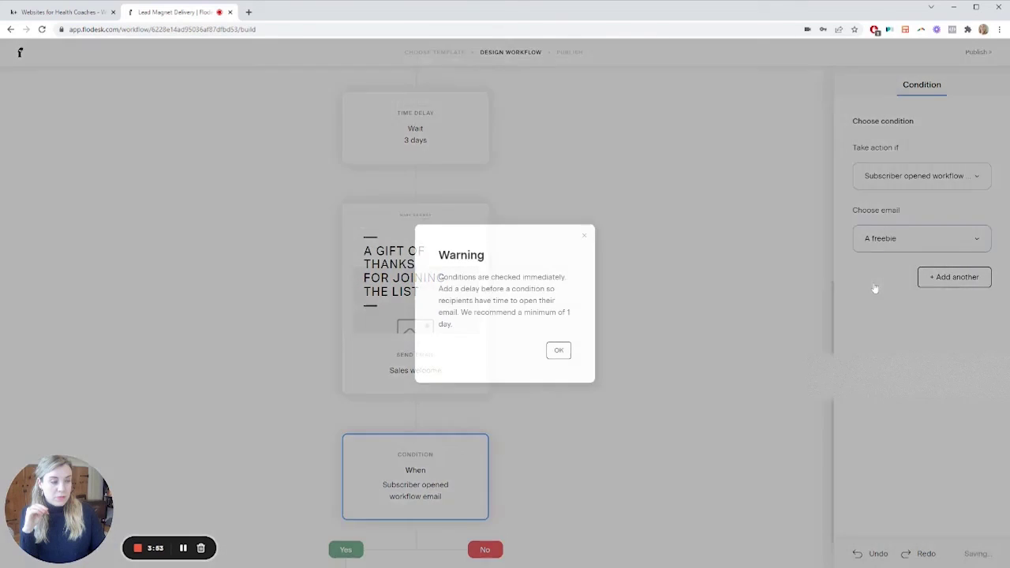
click(557, 350)
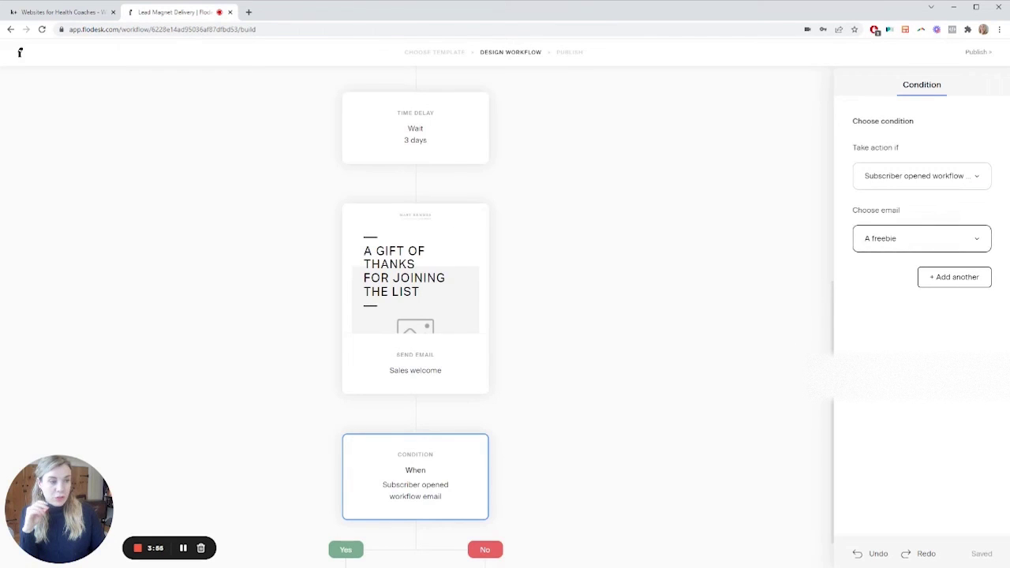
scroll(426, 268, up, 3)
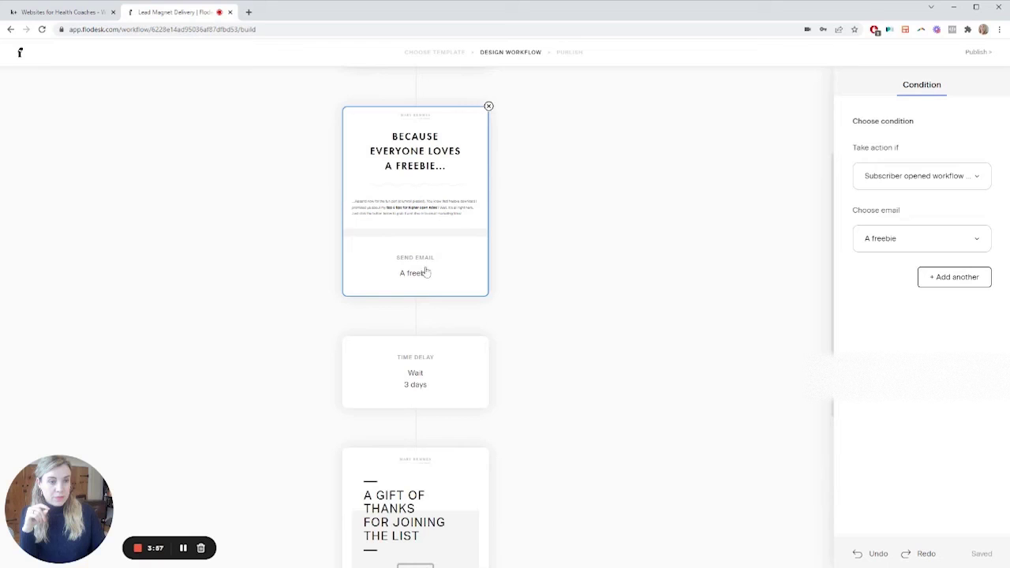
scroll(493, 284, down, 3)
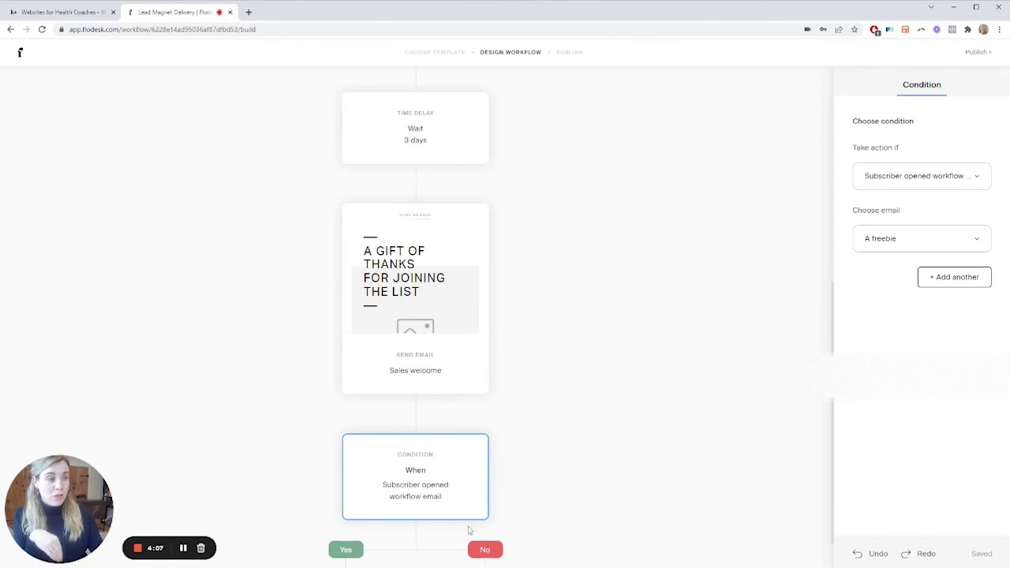
Step: Attempt to publish, then undo the condition's email choice after the missing-steps error
scroll(312, 309, up, 3)
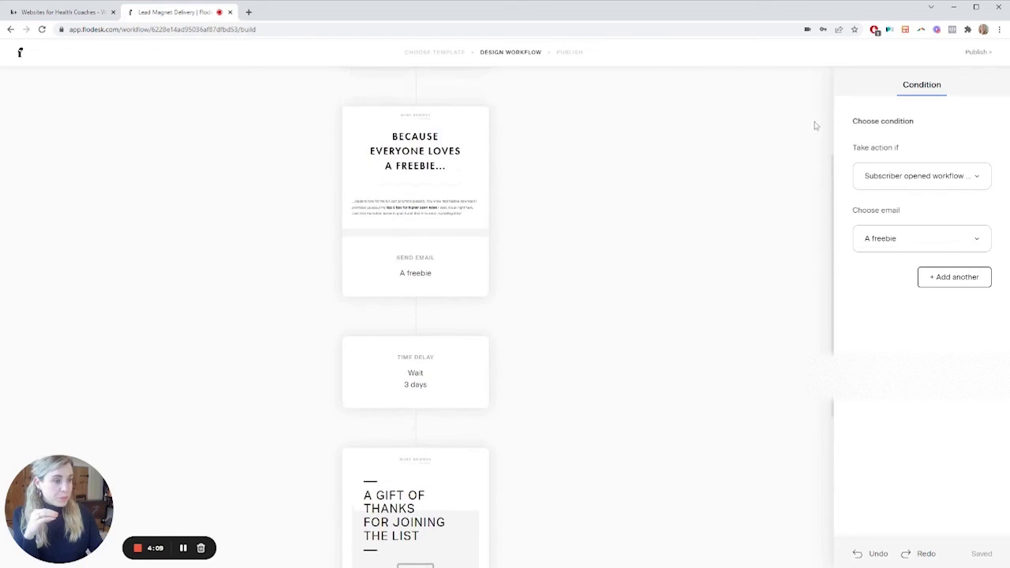
click(978, 51)
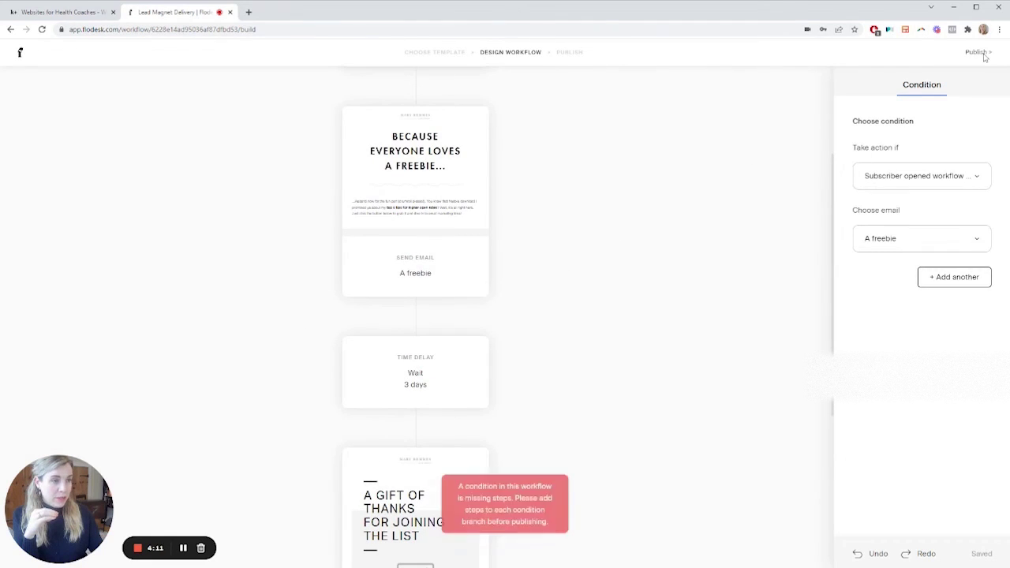
scroll(642, 373, down, 4)
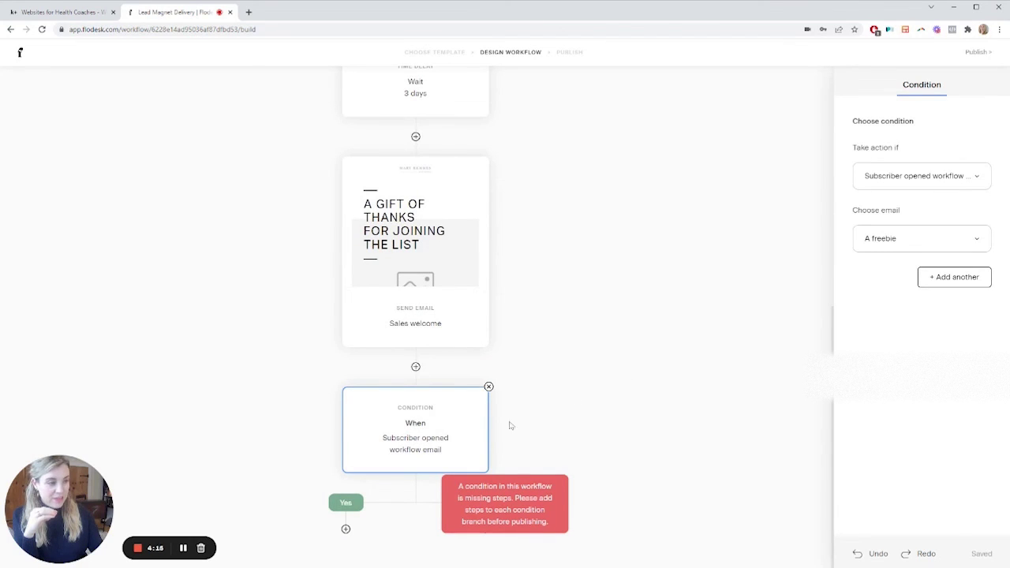
click(869, 559)
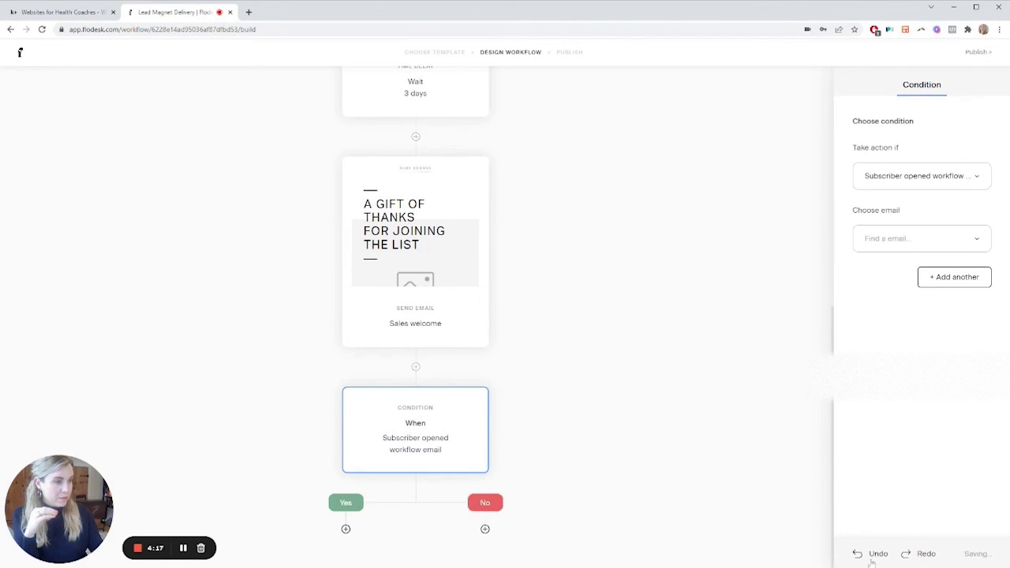
Step: Delete the condition step and proceed to the Publish your workflow page
click(489, 389)
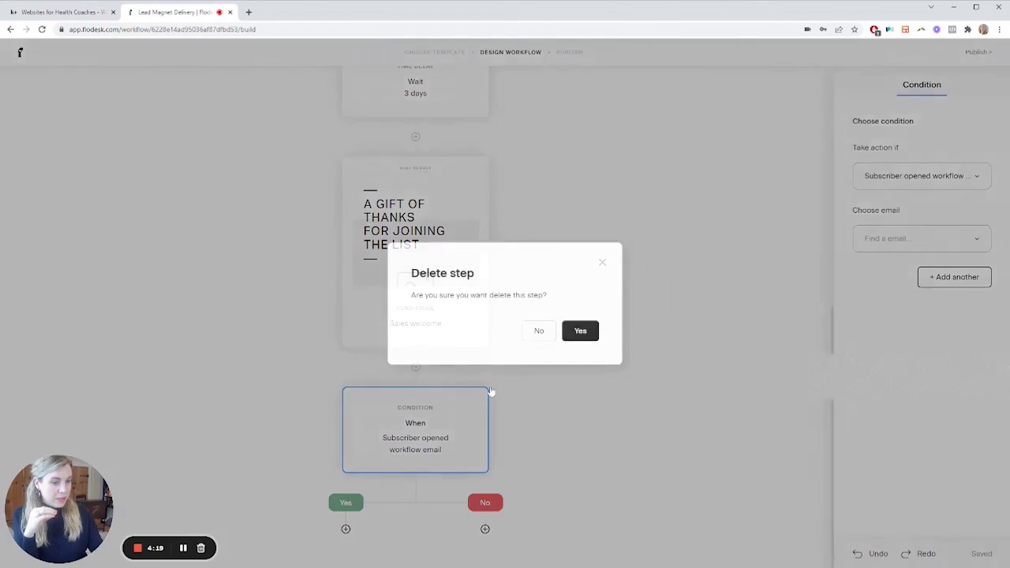
click(590, 336)
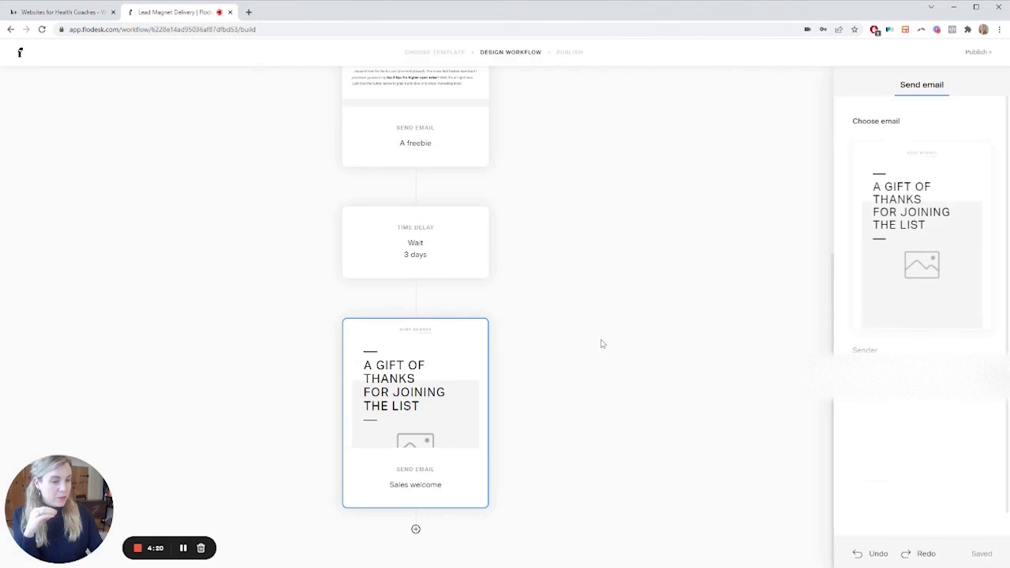
click(982, 51)
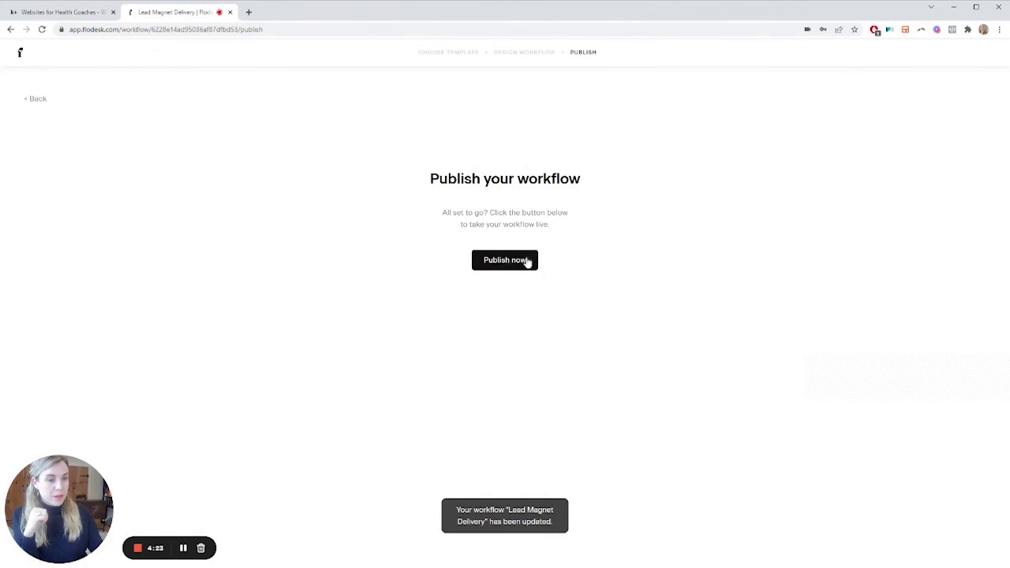